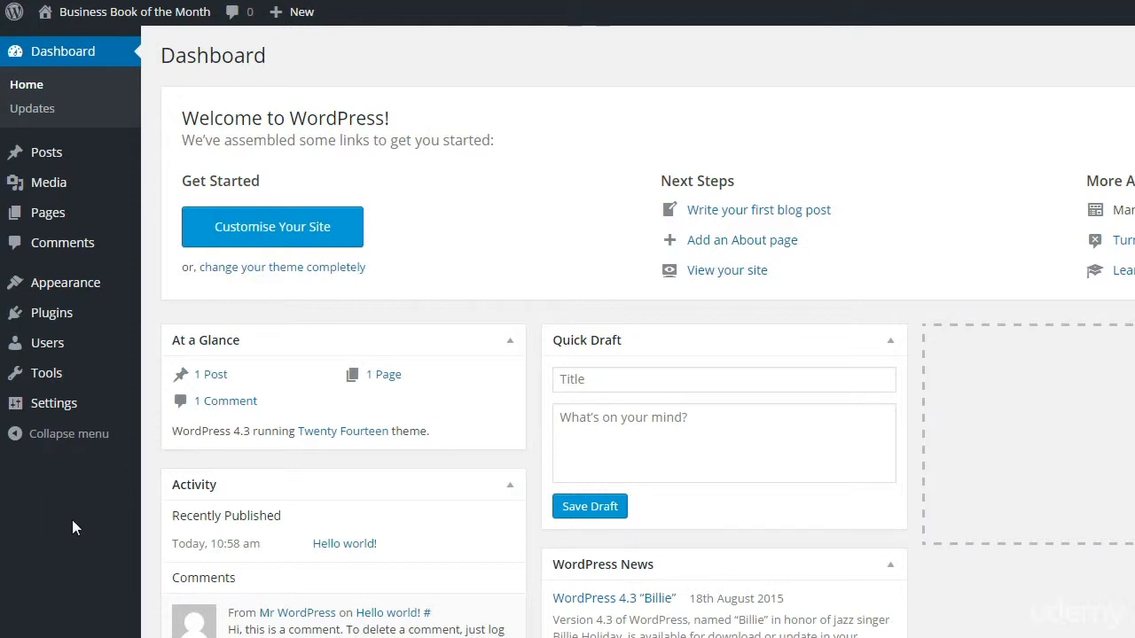
Open the General settings page and review the site title.
mouse_move(40, 407)
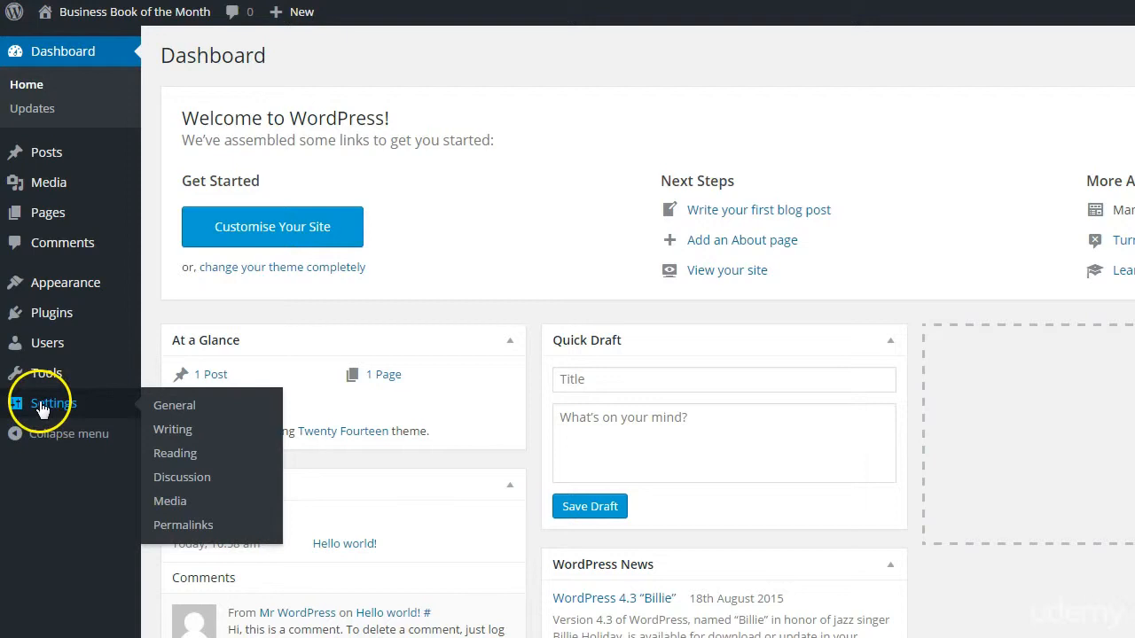
click(174, 406)
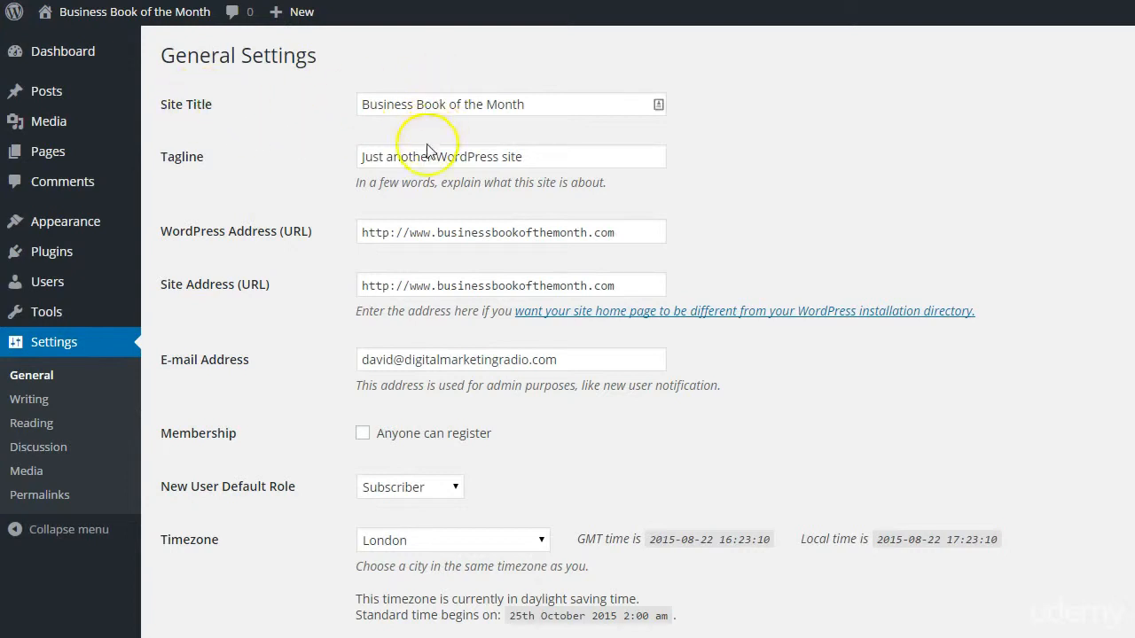
click(435, 237)
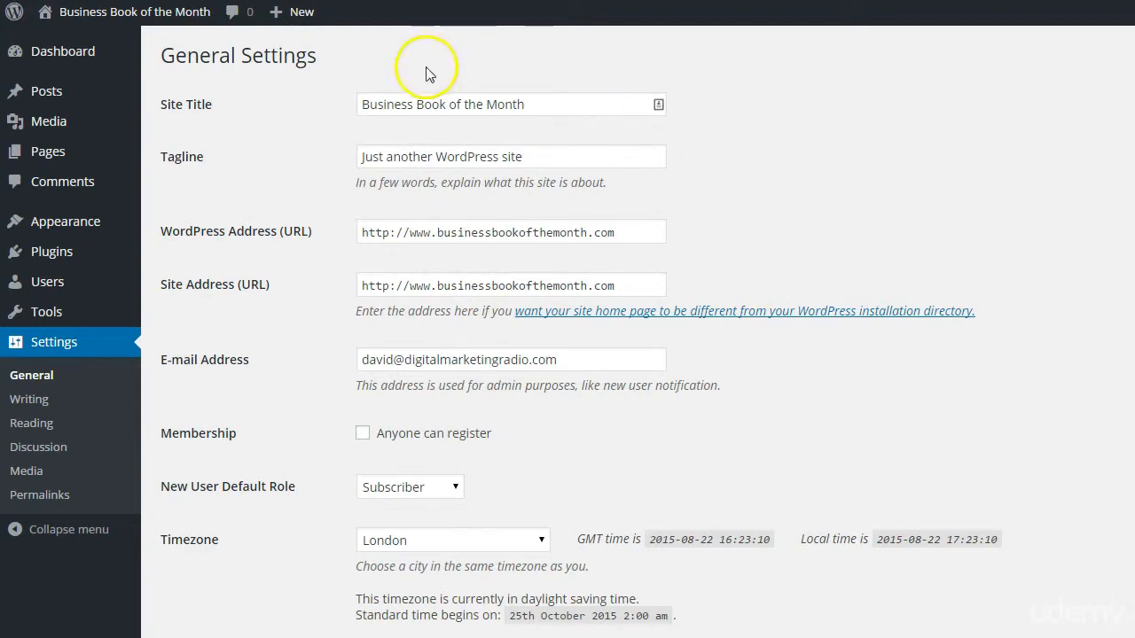
drag(524, 104, 339, 104)
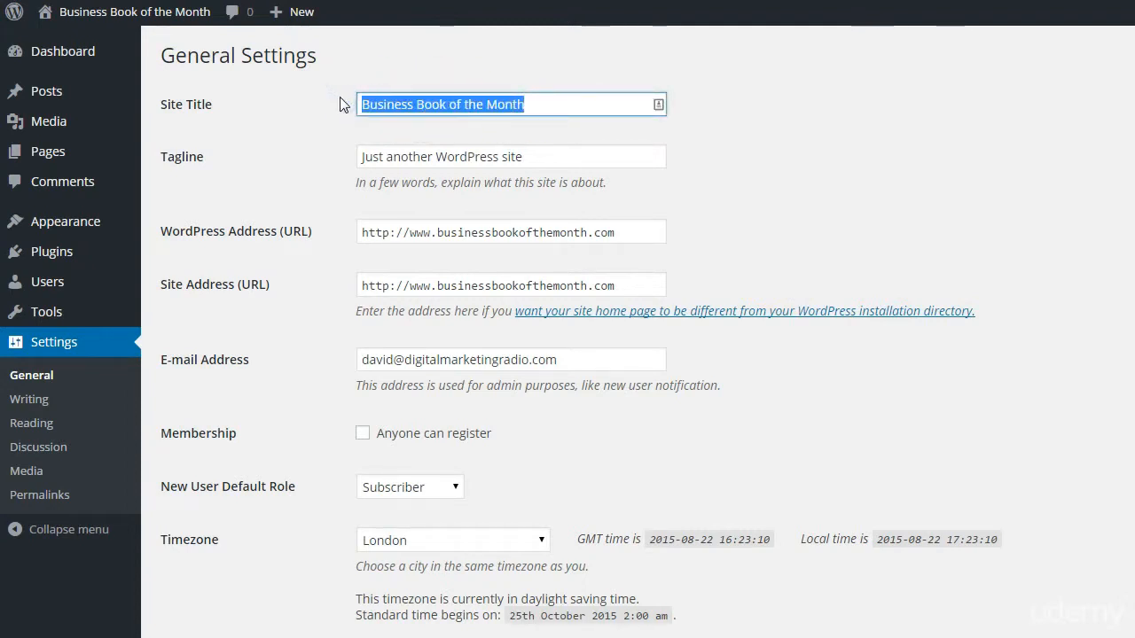
double_click(536, 102)
click(535, 99)
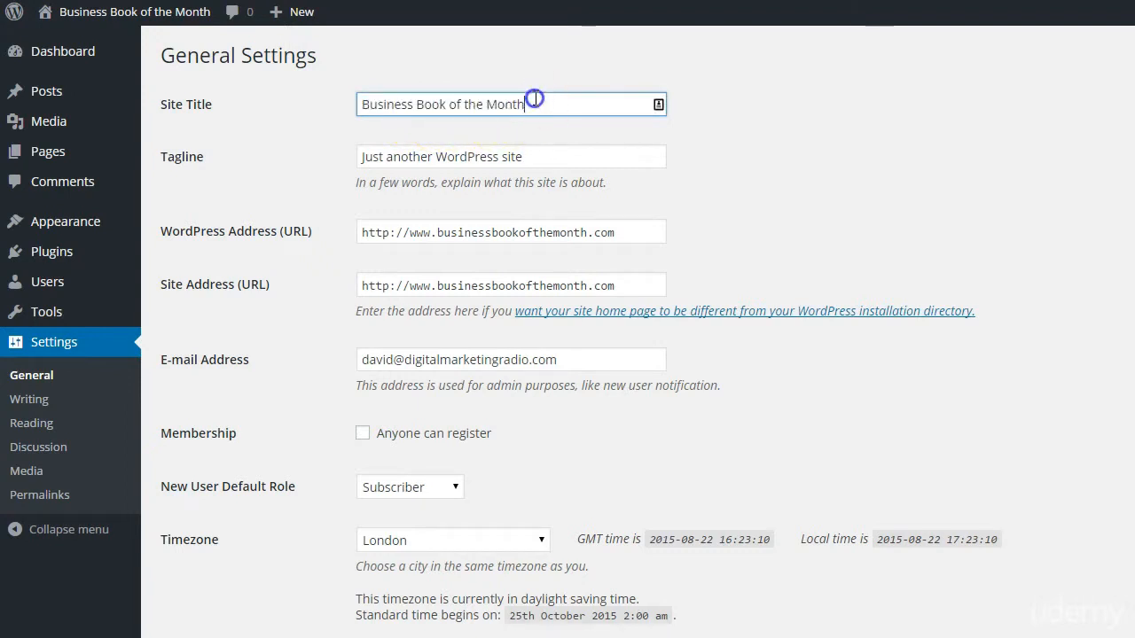
drag(538, 98, 294, 91)
click(432, 104)
click(480, 105)
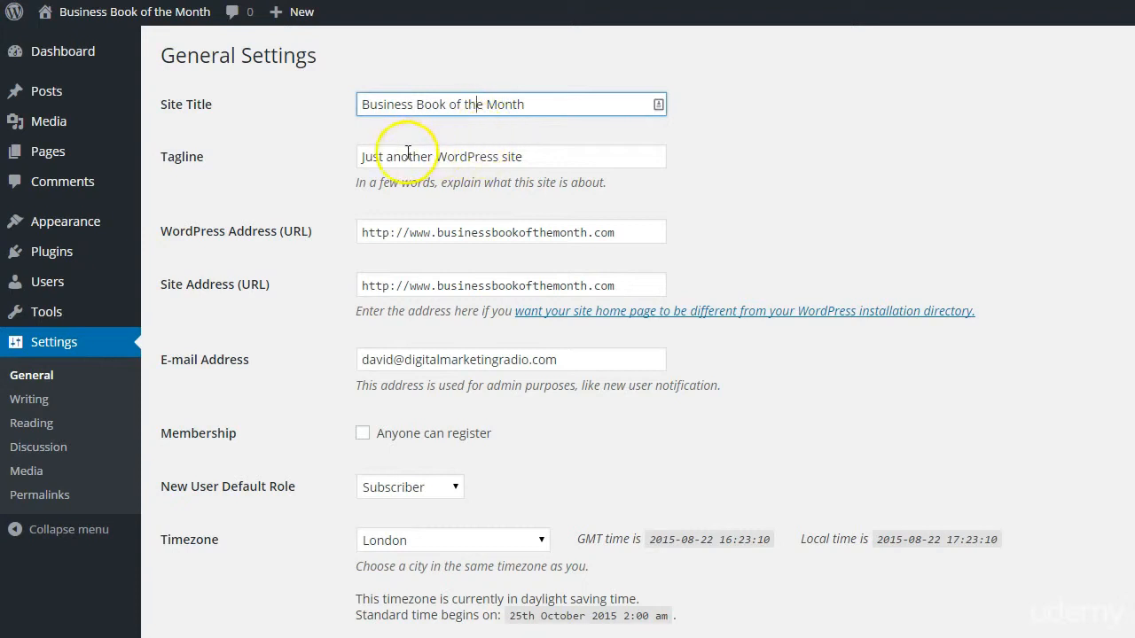
Replace the tagline with the Notepad text "A monthly podcast discussing the latest books in our business book of the month club.".
drag(360, 157, 551, 152)
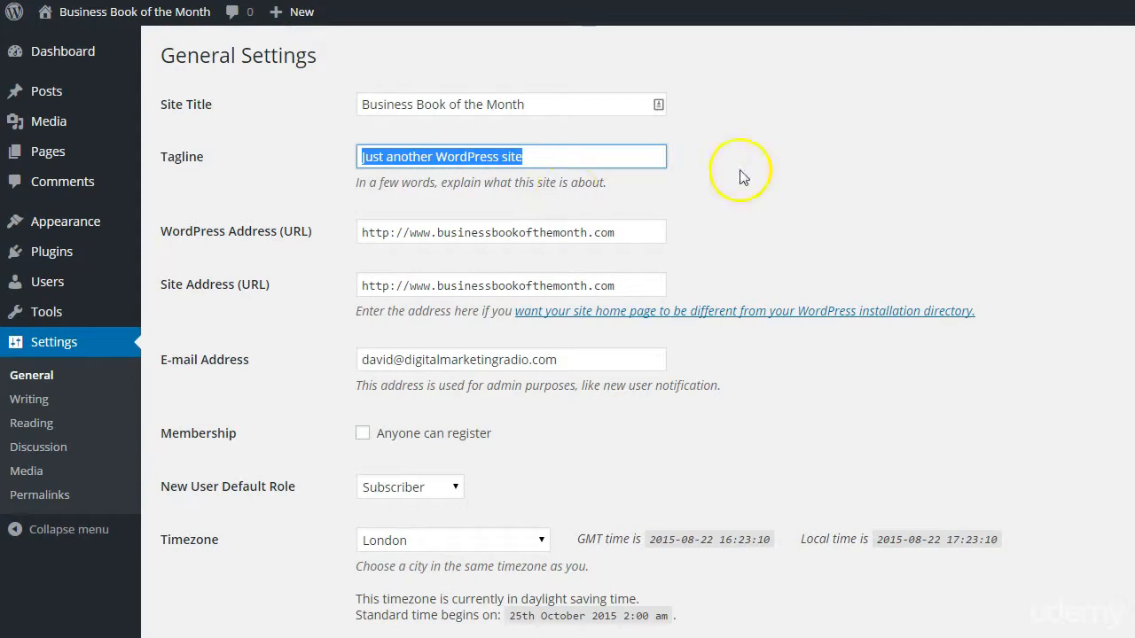
drag(1134, 292, 821, 201)
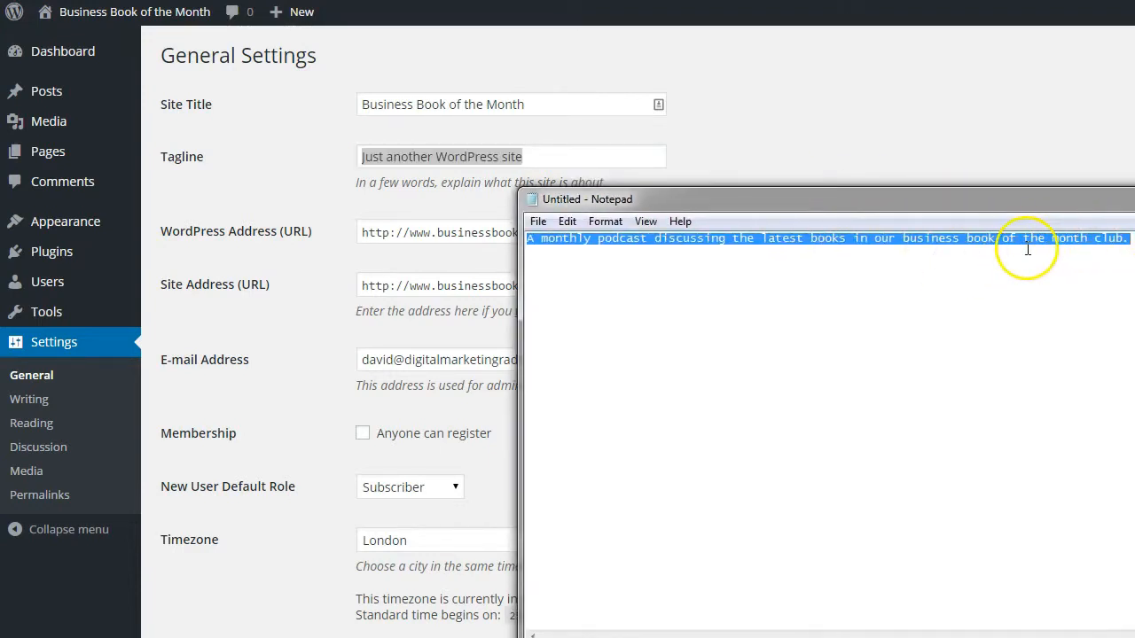
click(530, 159)
key(ctrl+a)
key(ctrl+v)
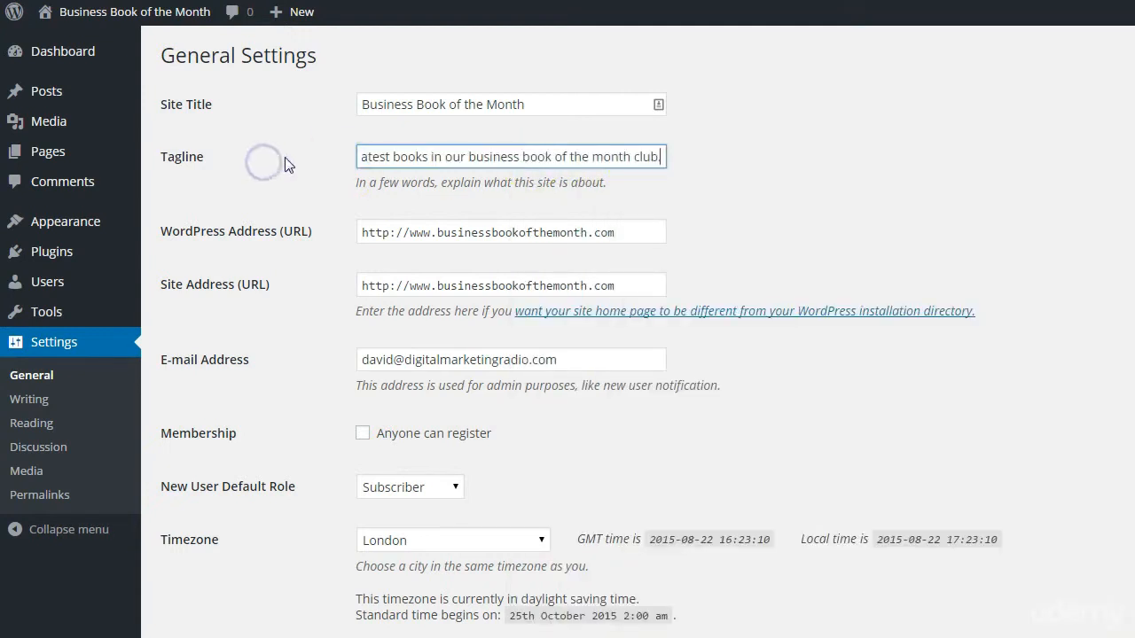
Read through the new tagline and remove the full stop at its end.
drag(414, 157, 267, 170)
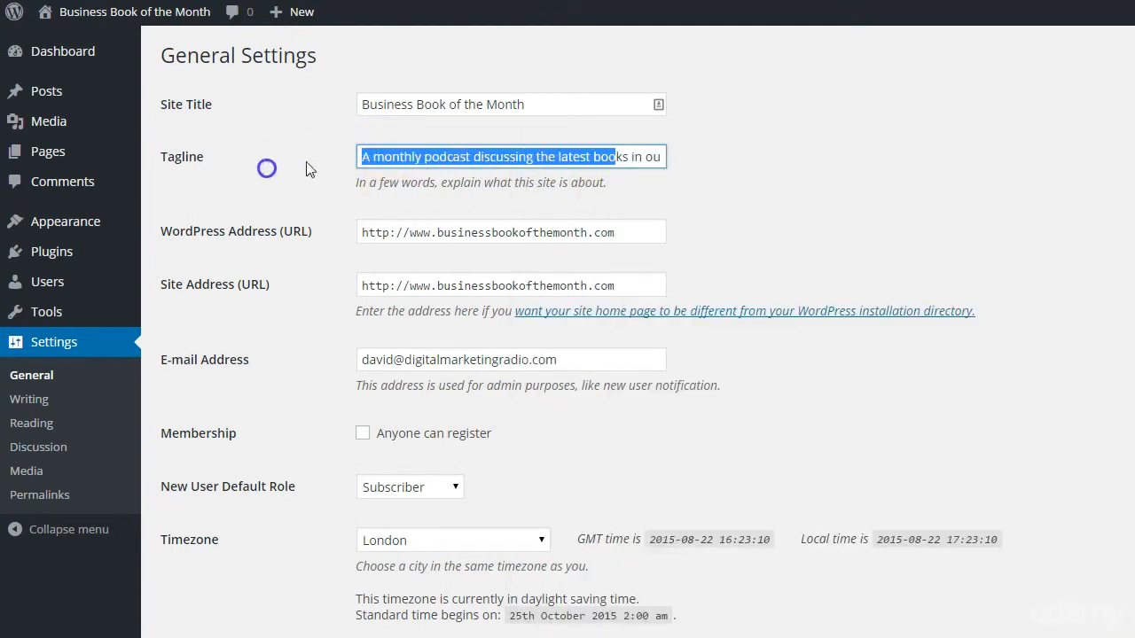
click(391, 159)
drag(520, 156, 704, 158)
click(642, 158)
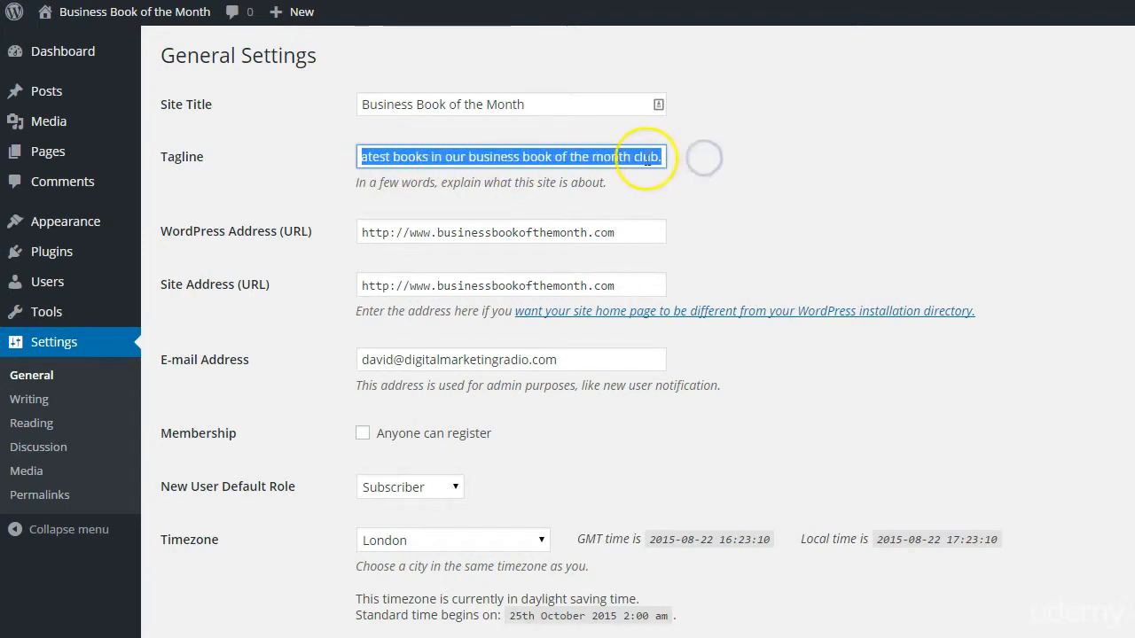
click(653, 158)
key(BackSpace)
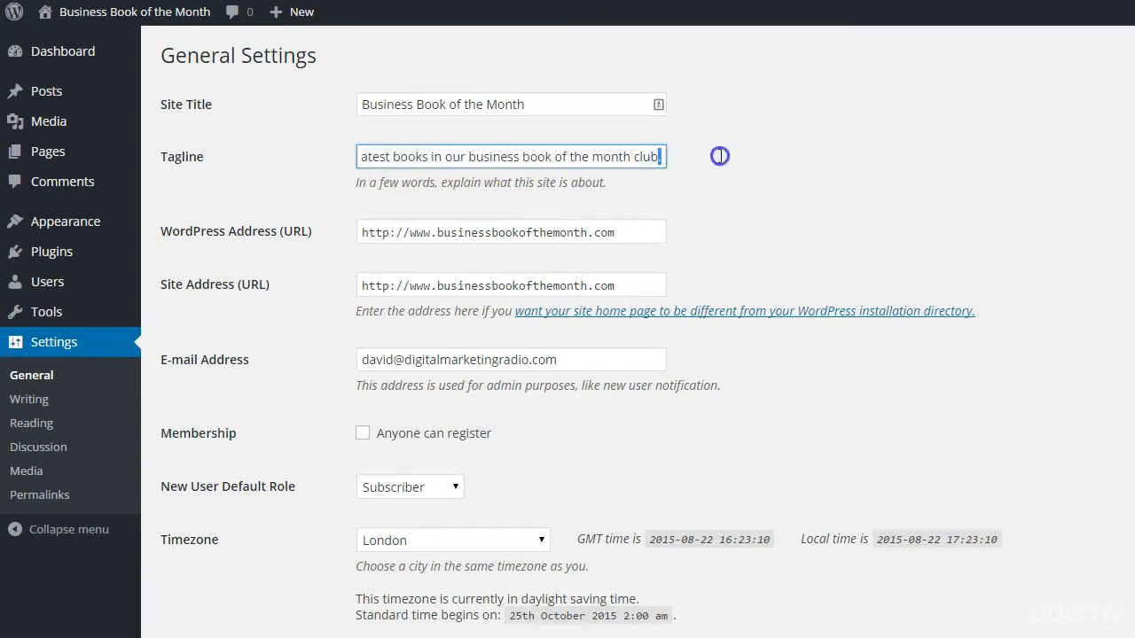
click(720, 158)
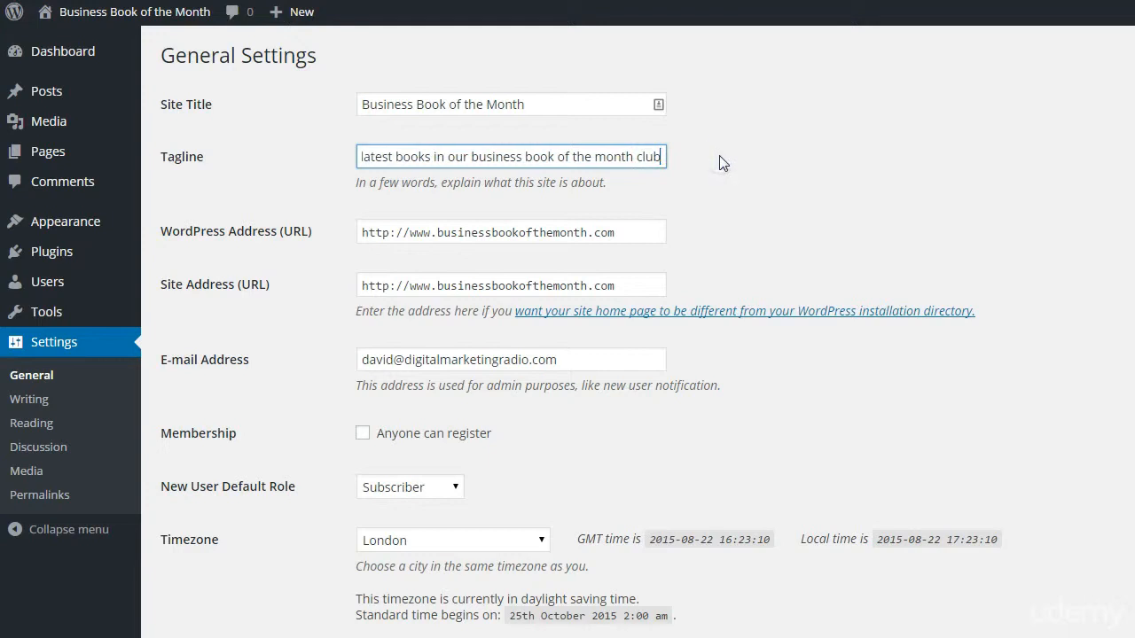
click(666, 203)
click(523, 156)
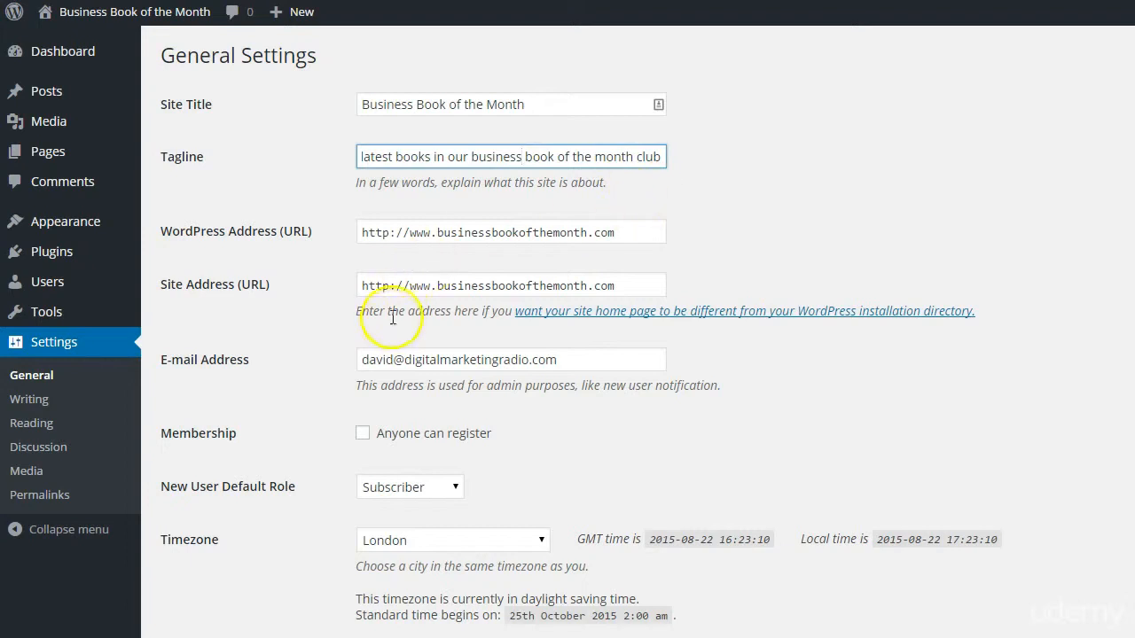
click(420, 248)
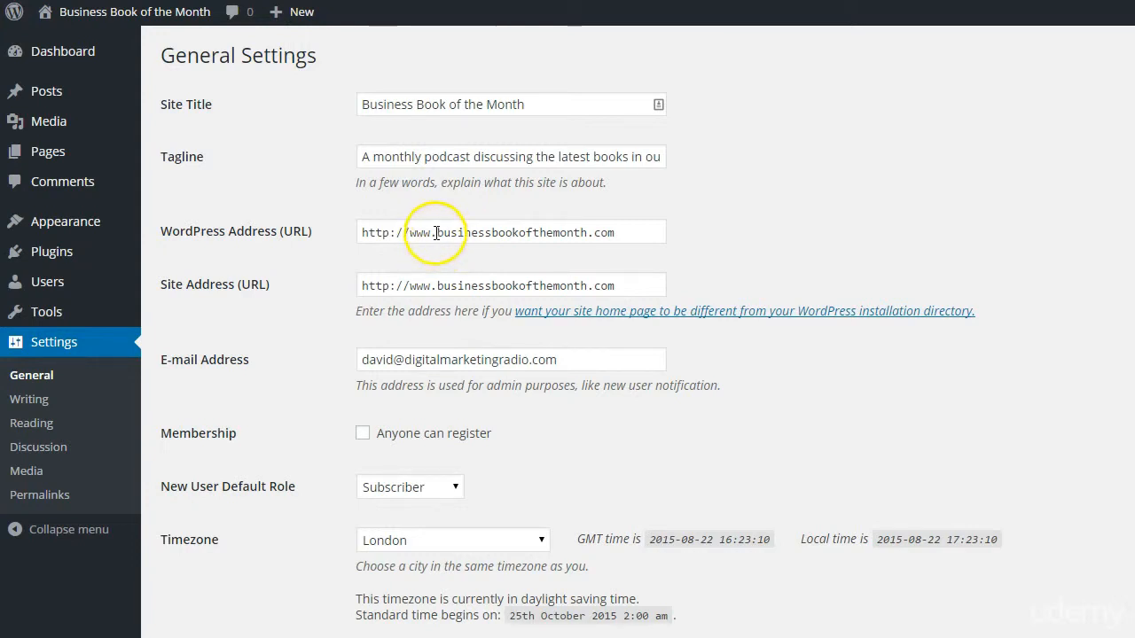
drag(437, 232, 352, 231)
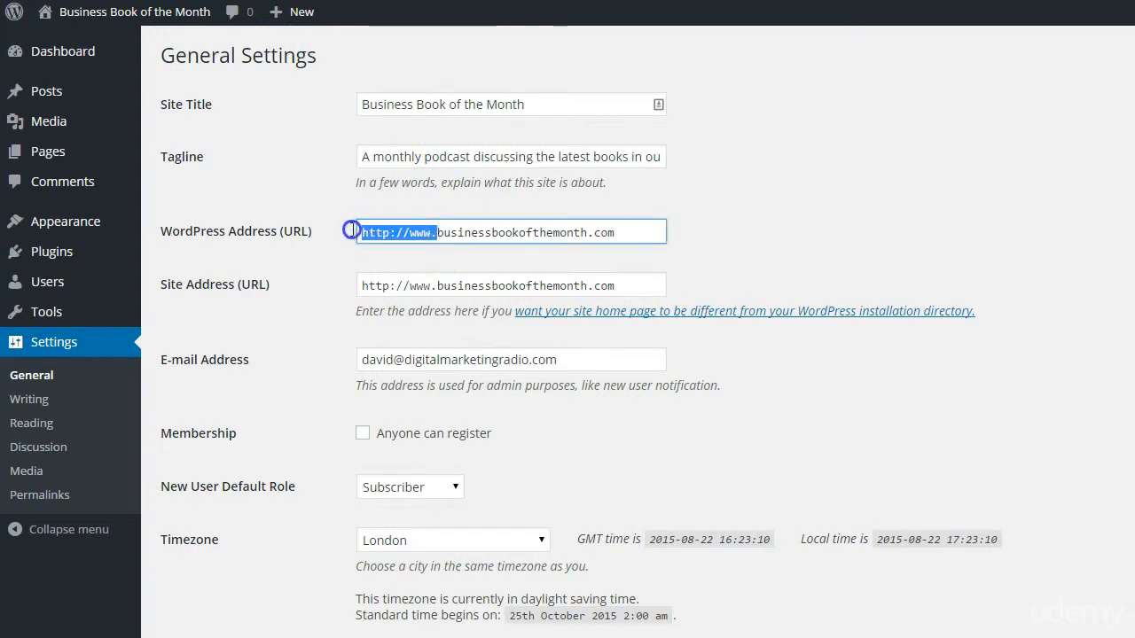
click(492, 232)
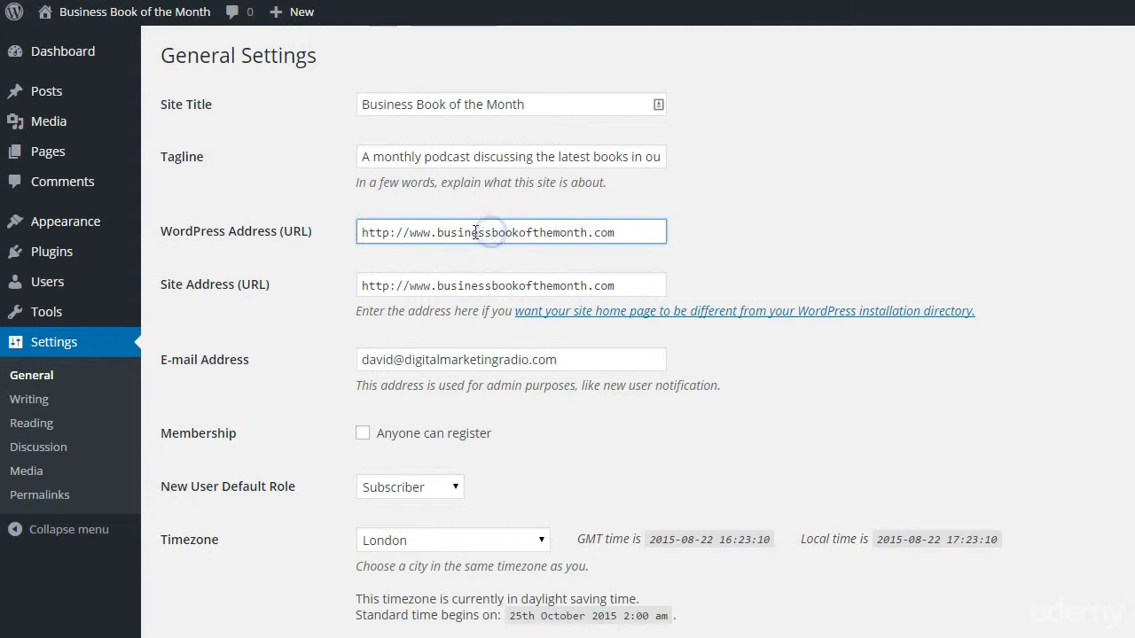
drag(409, 232, 642, 230)
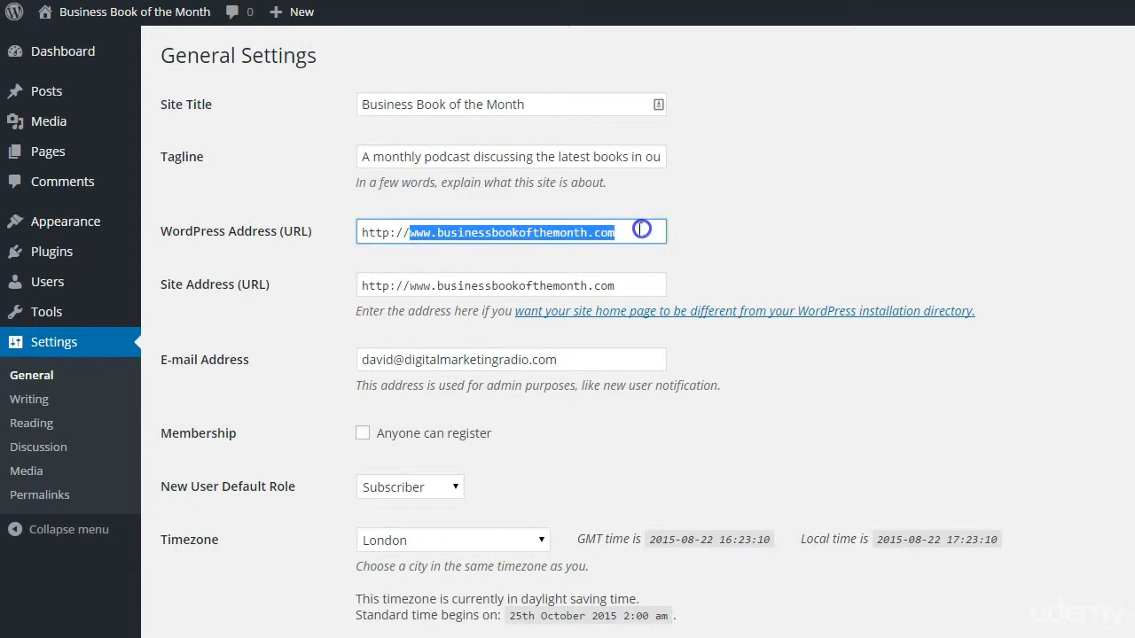
click(641, 230)
drag(620, 236, 329, 243)
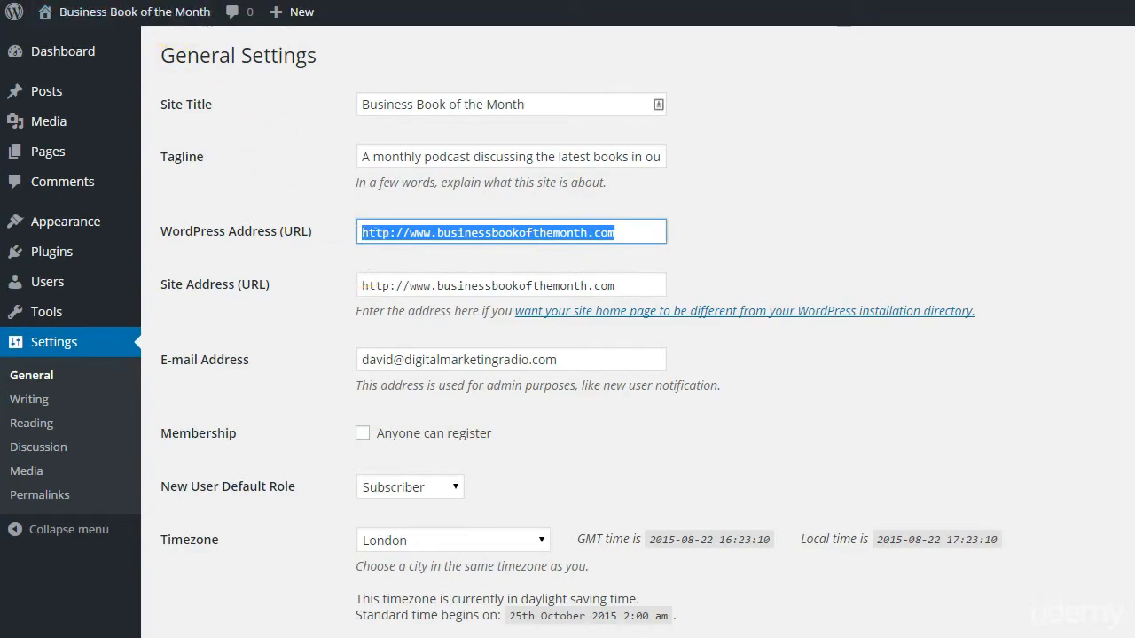
click(195, 10)
mouse_move(201, 8)
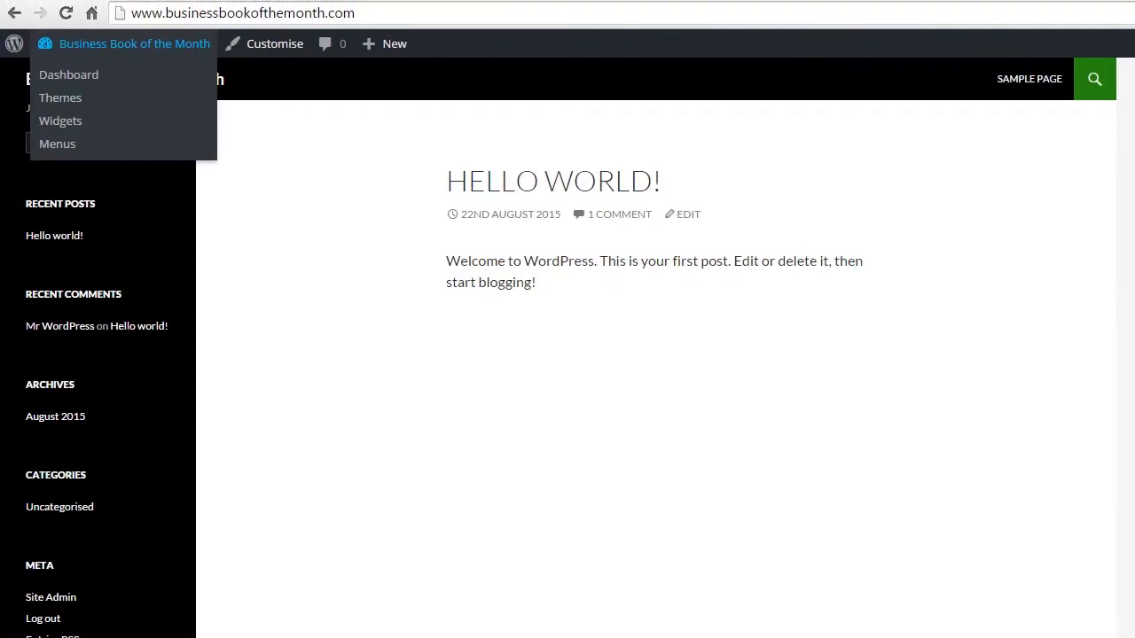
drag(165, 13, 96, 7)
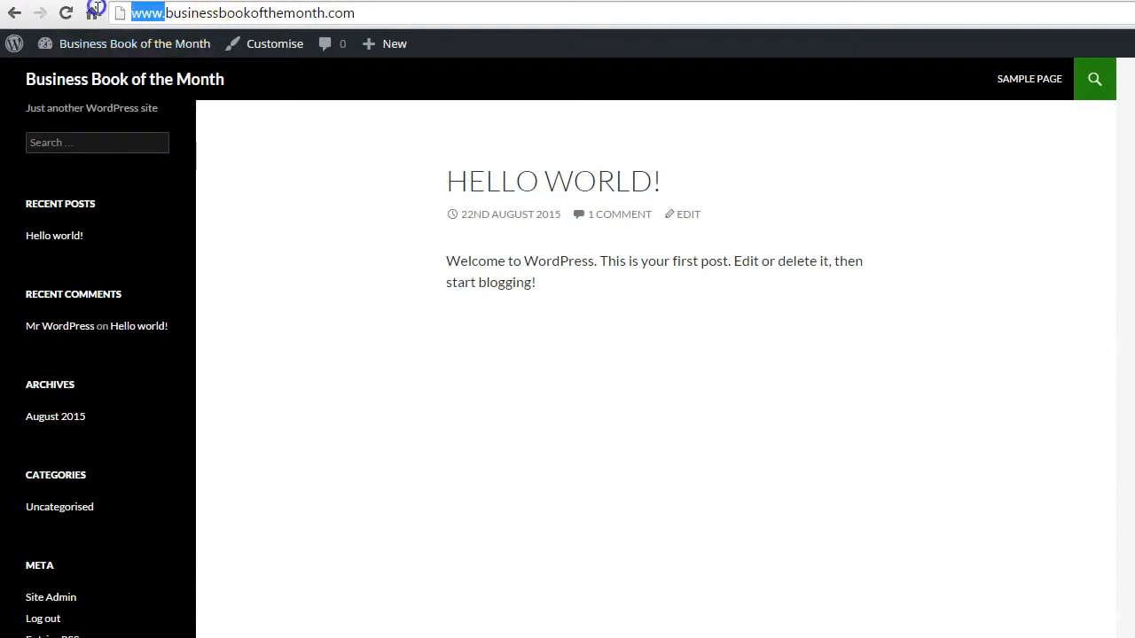
key(BackSpace)
key(Return)
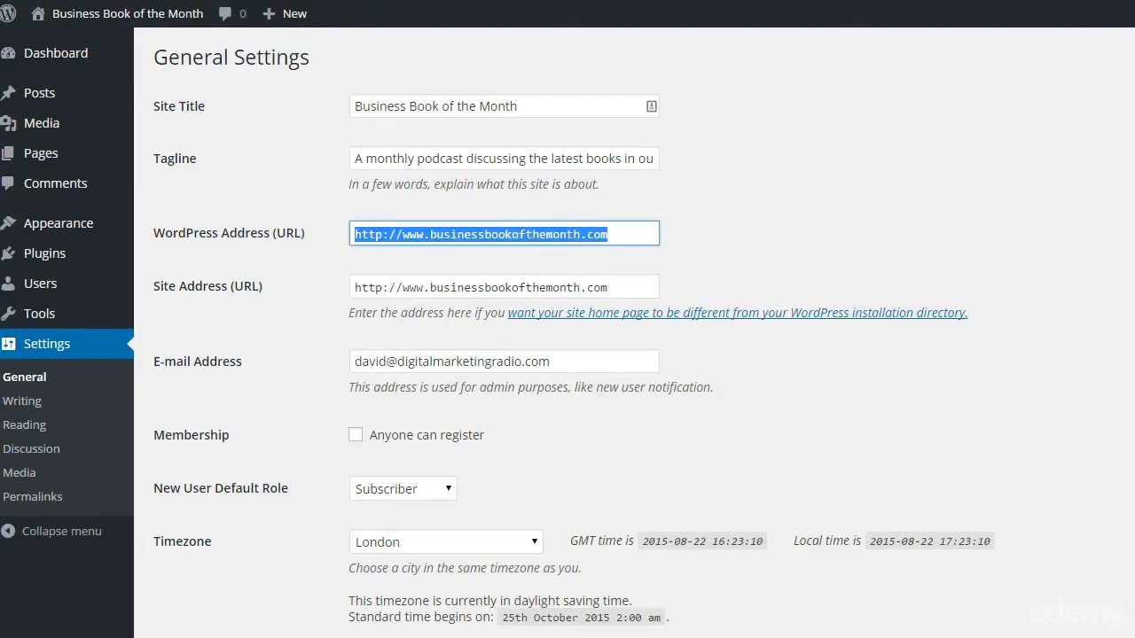
Return to the General settings and review the WordPress Address, Site Address, timezone and date format.
click(403, 234)
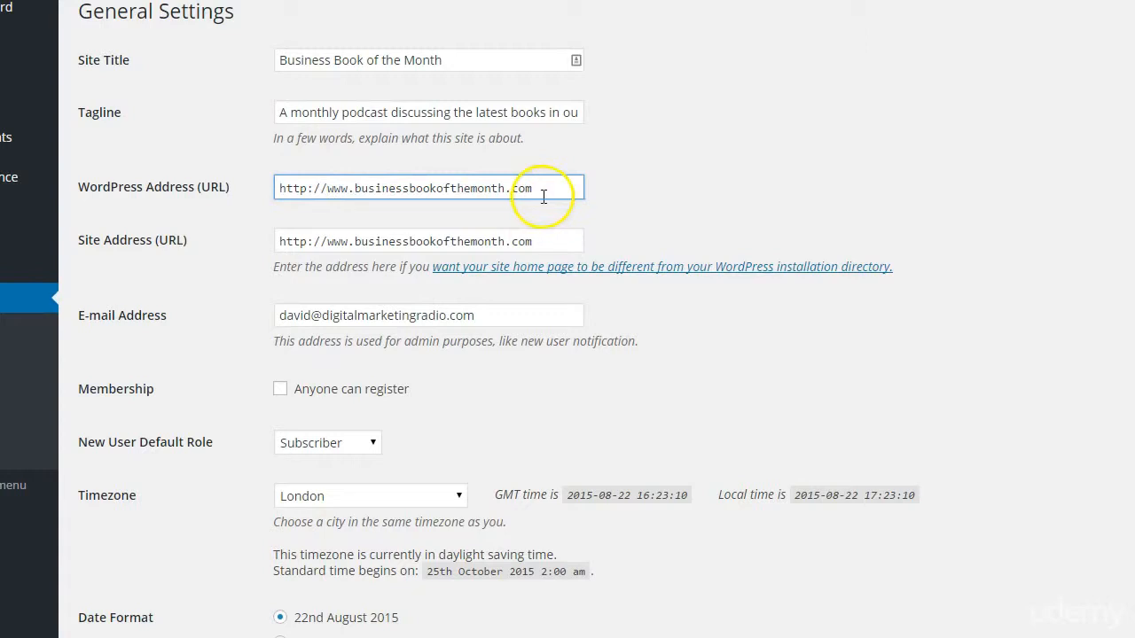
double_click(499, 241)
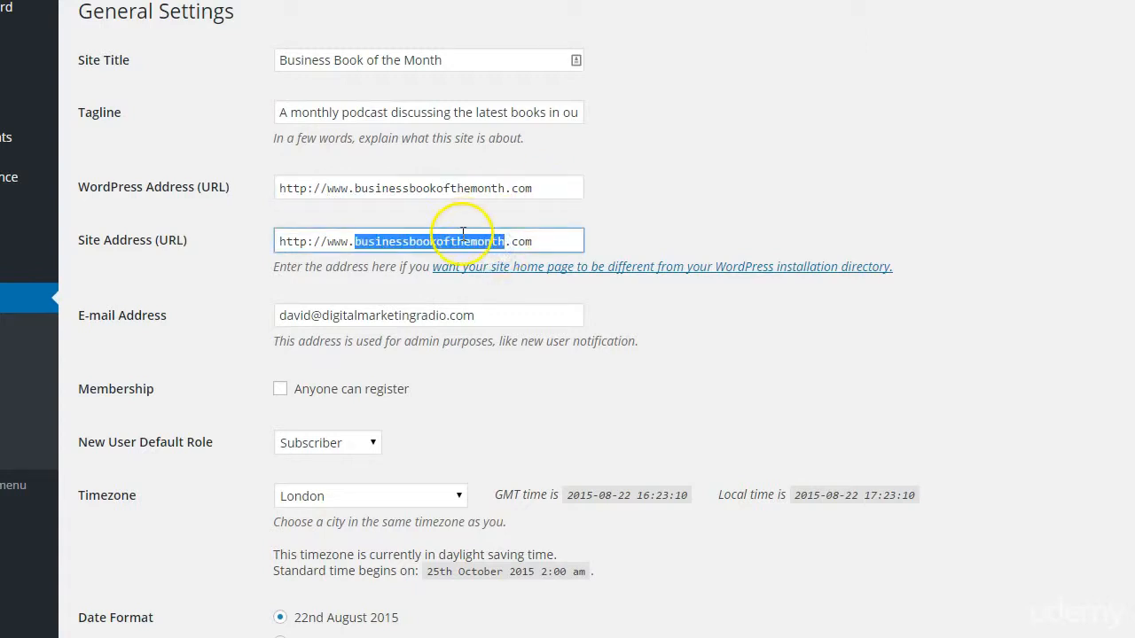
click(465, 241)
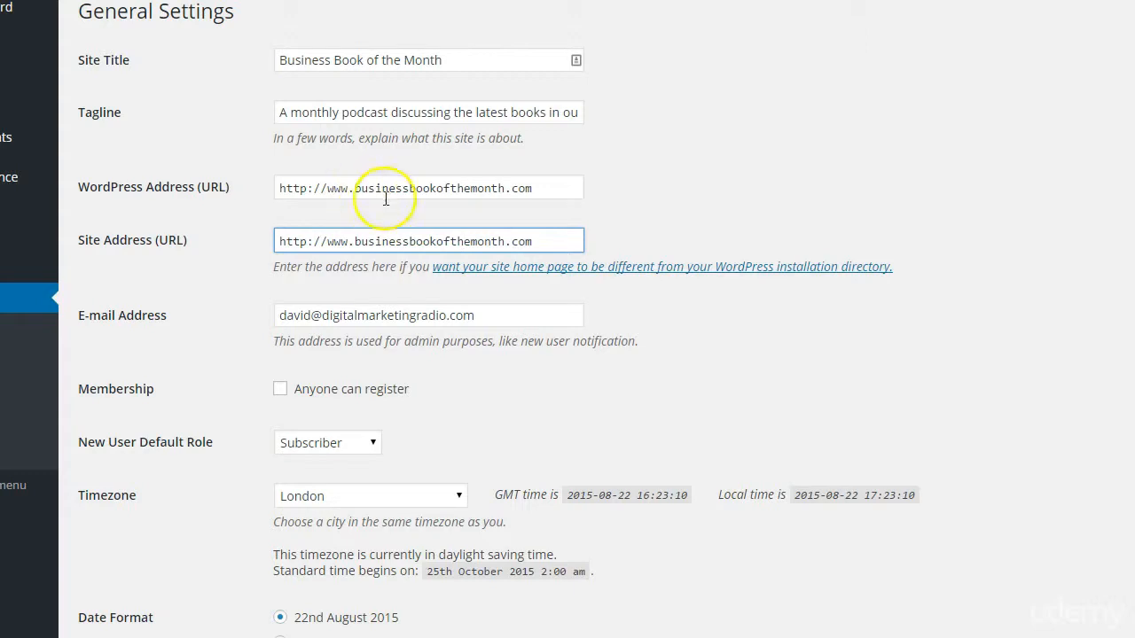
click(445, 243)
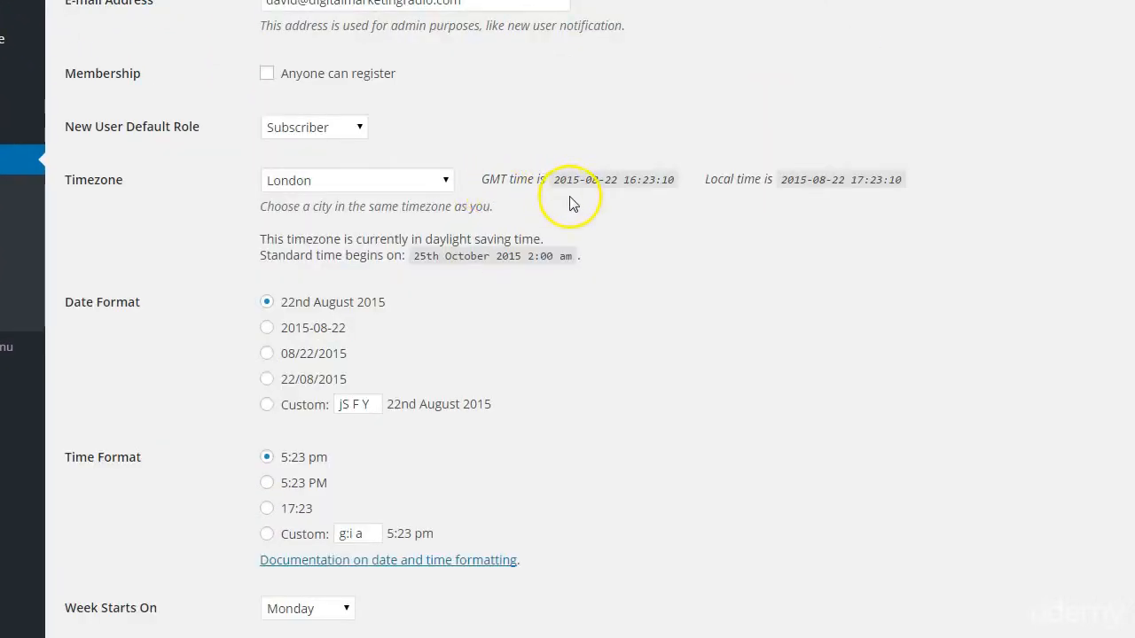
scroll(572, 200, down, 1)
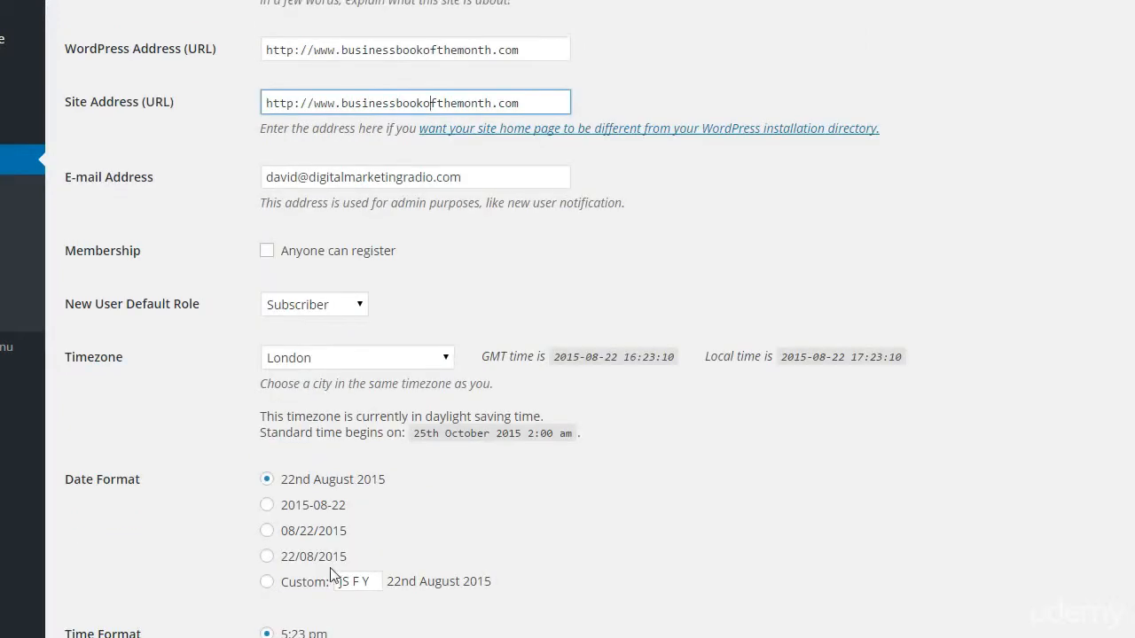
click(337, 479)
click(418, 46)
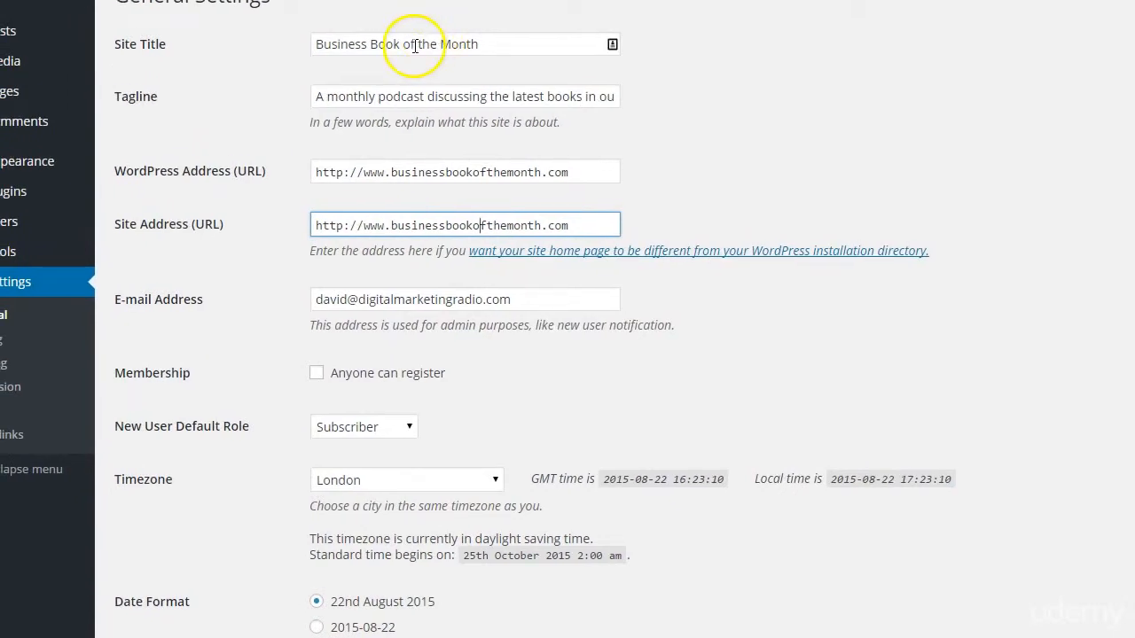
click(364, 172)
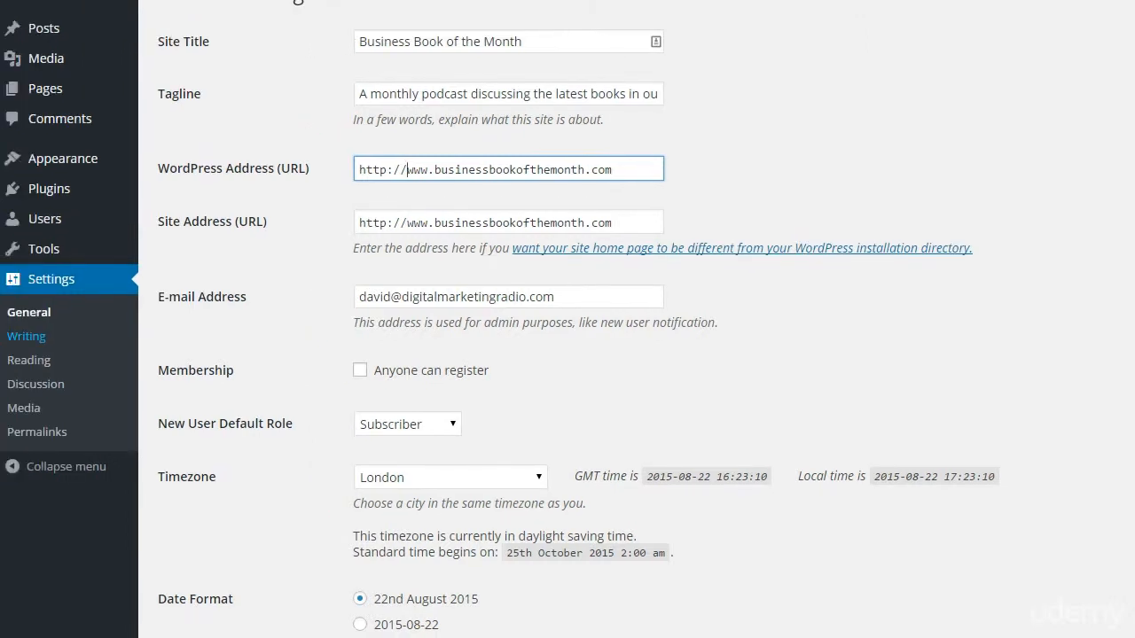
Open the Writing settings page and view the available choices for the default post category.
click(25, 228)
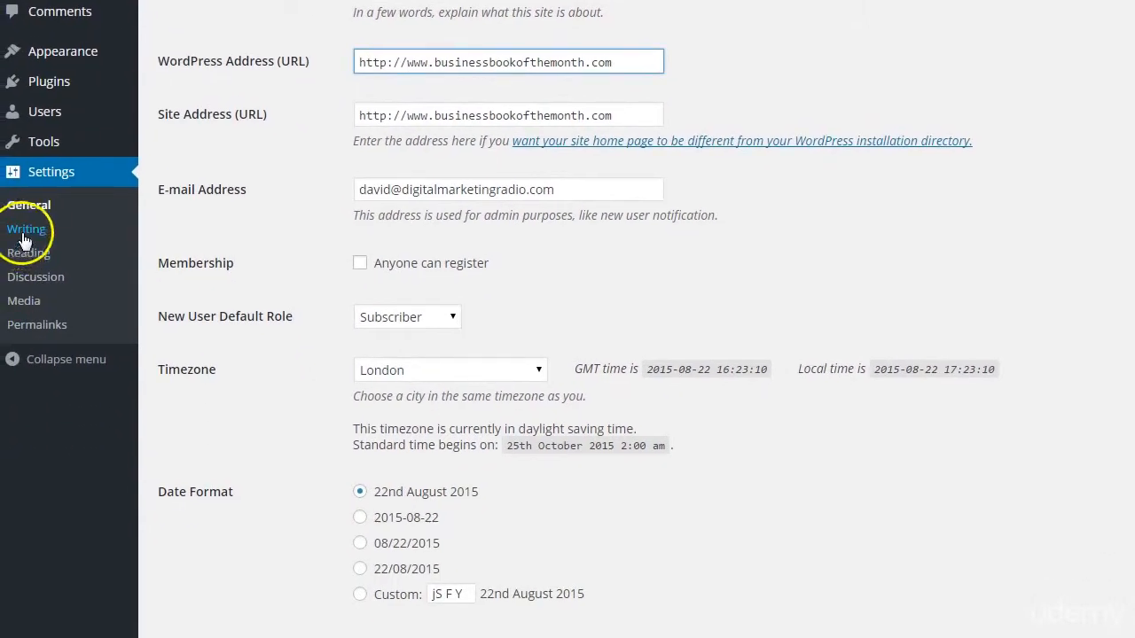
click(1079, 289)
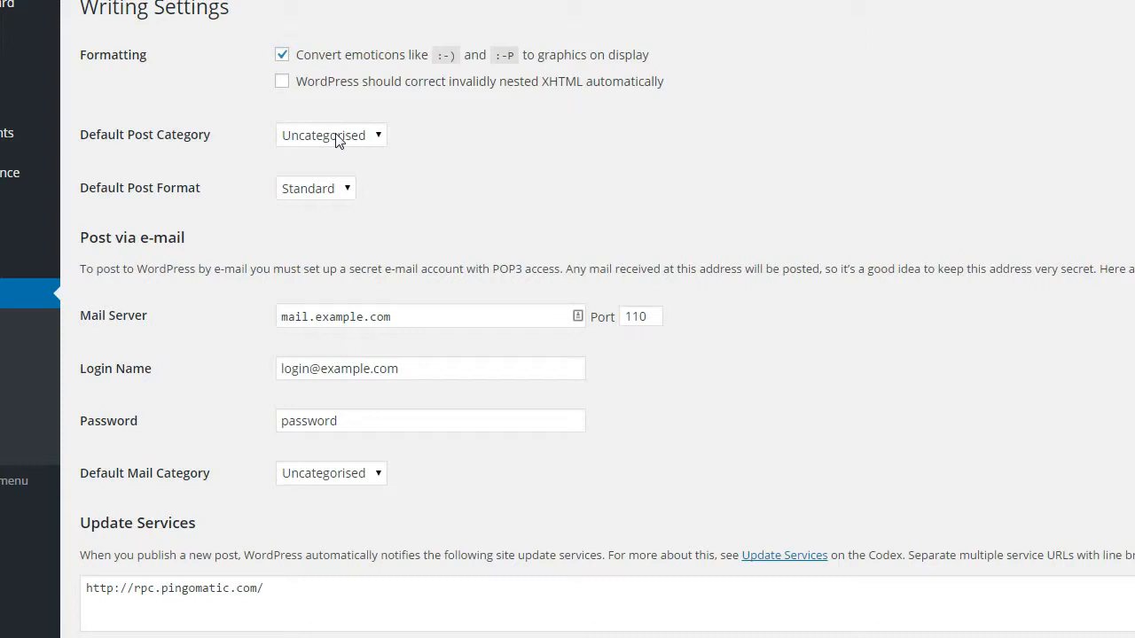
mouse_move(22, 172)
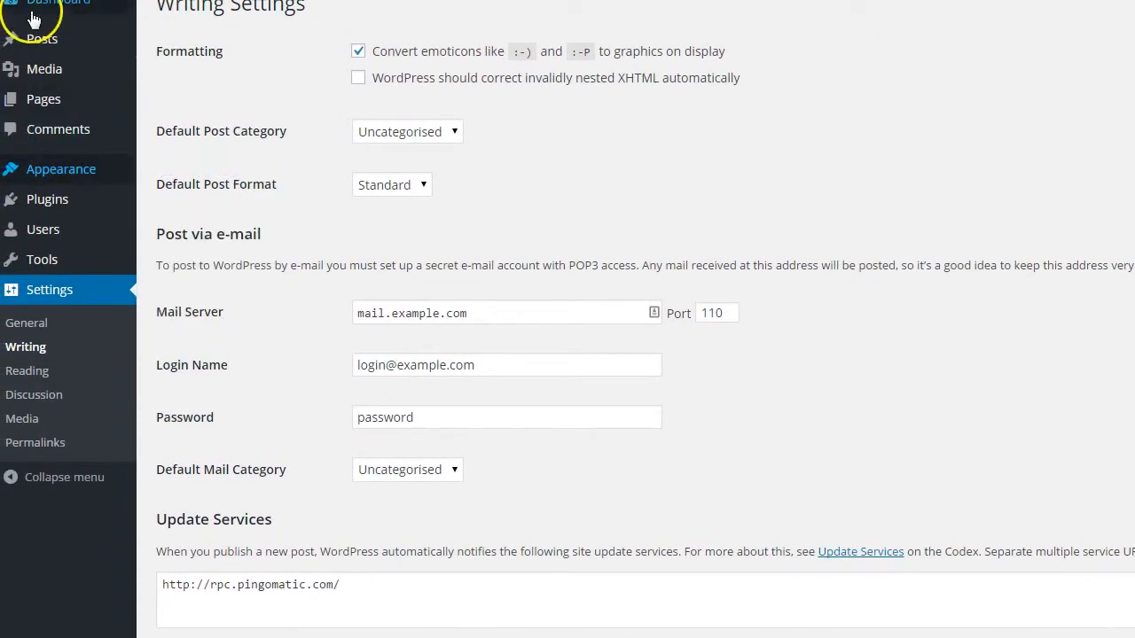
mouse_move(25, 35)
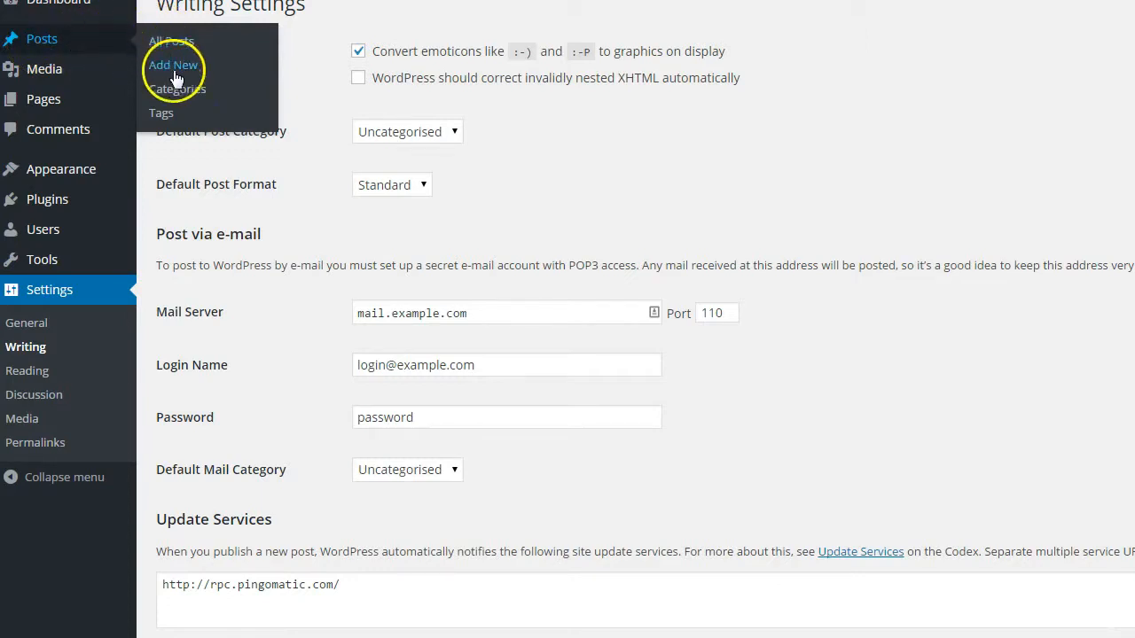
click(444, 143)
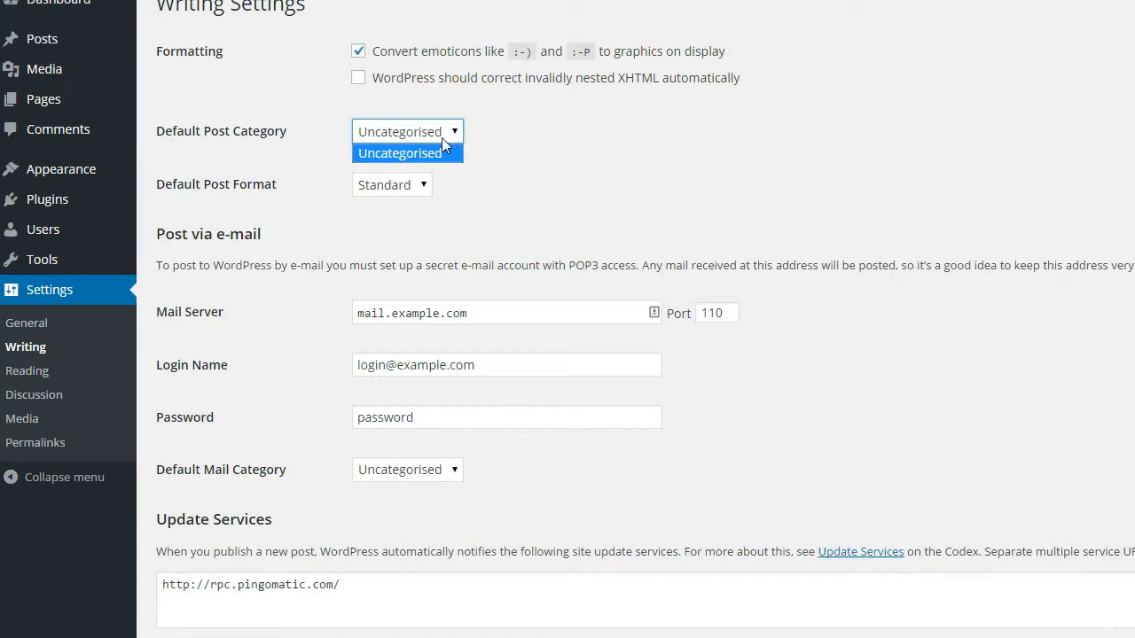
click(498, 164)
click(499, 163)
click(481, 146)
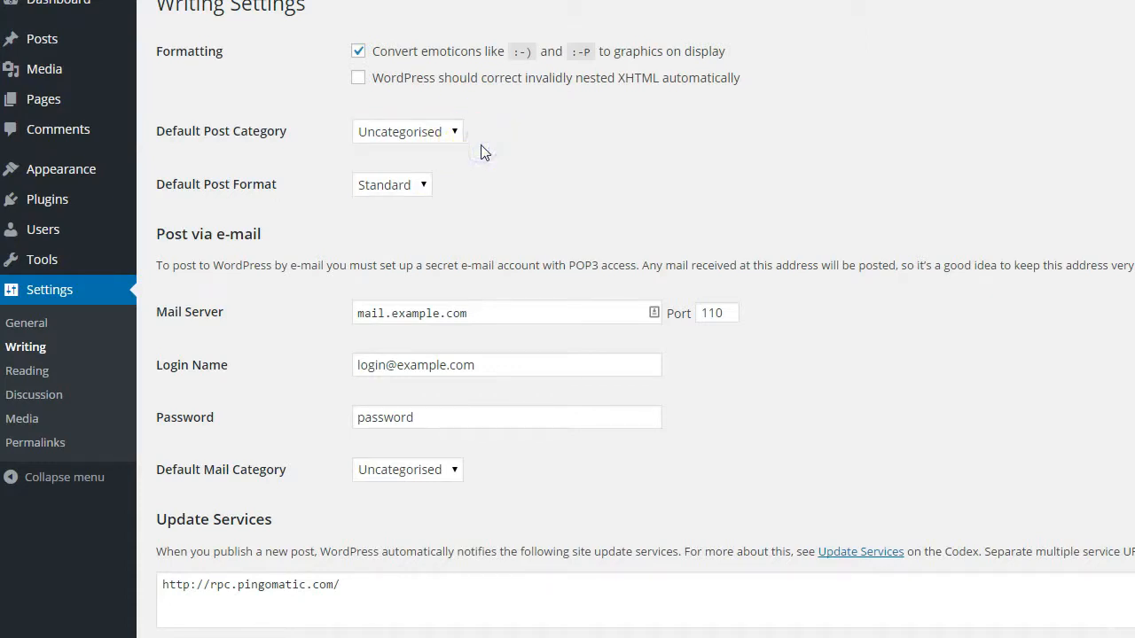
Review the default post category, default post format and post-via-e-mail options in the Writing settings.
click(484, 150)
click(489, 174)
click(395, 422)
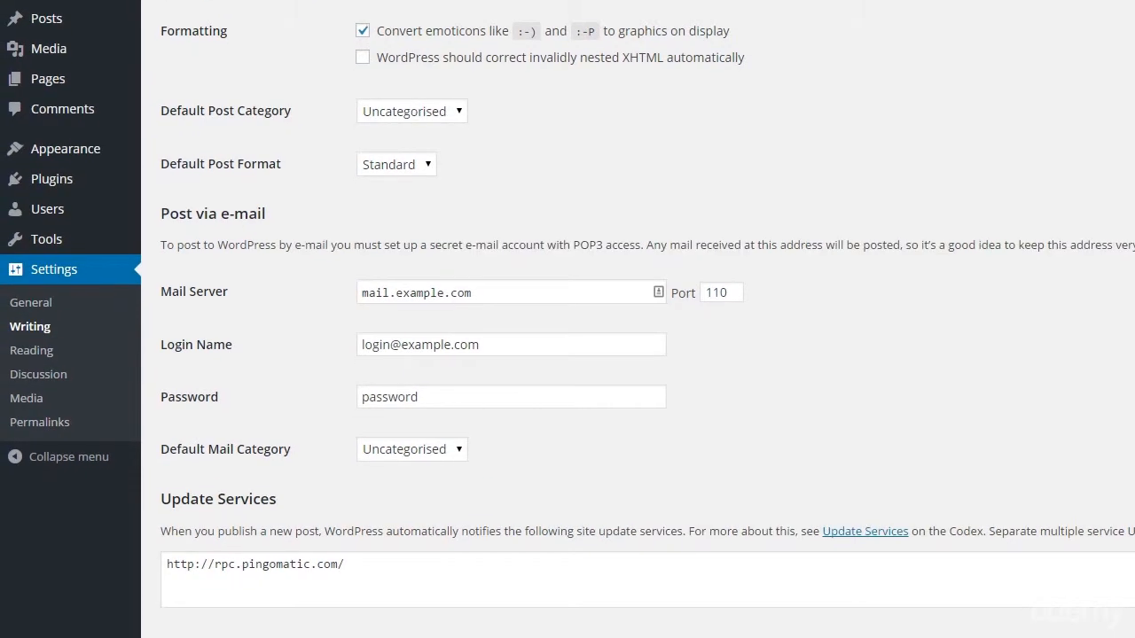
Open the Reading settings and set the front page to display a static page.
click(28, 306)
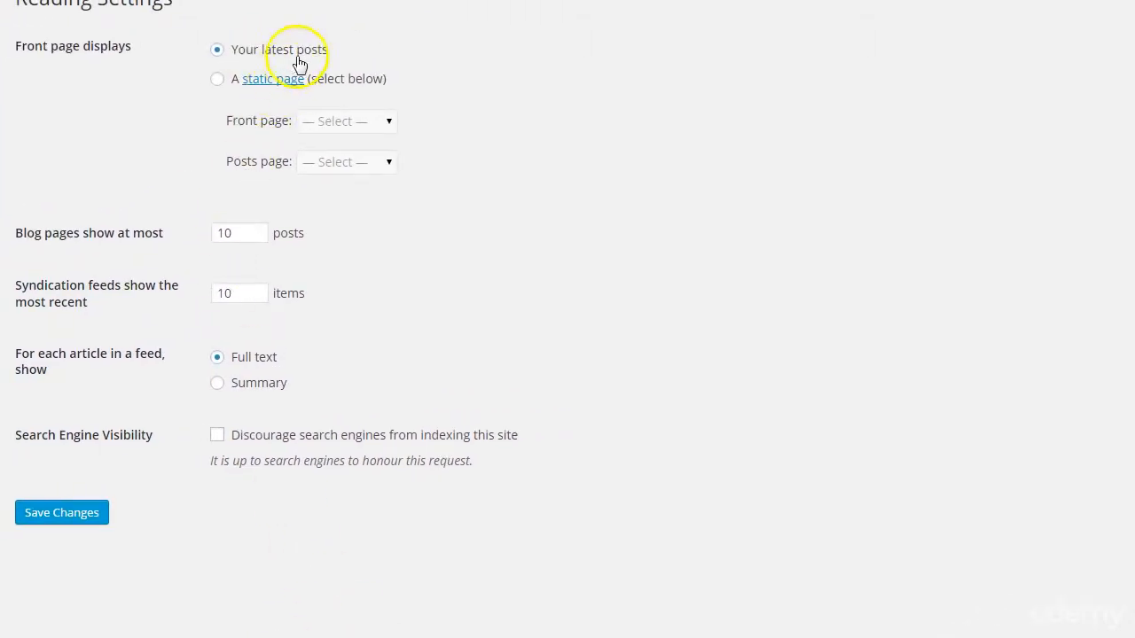
click(218, 81)
click(330, 163)
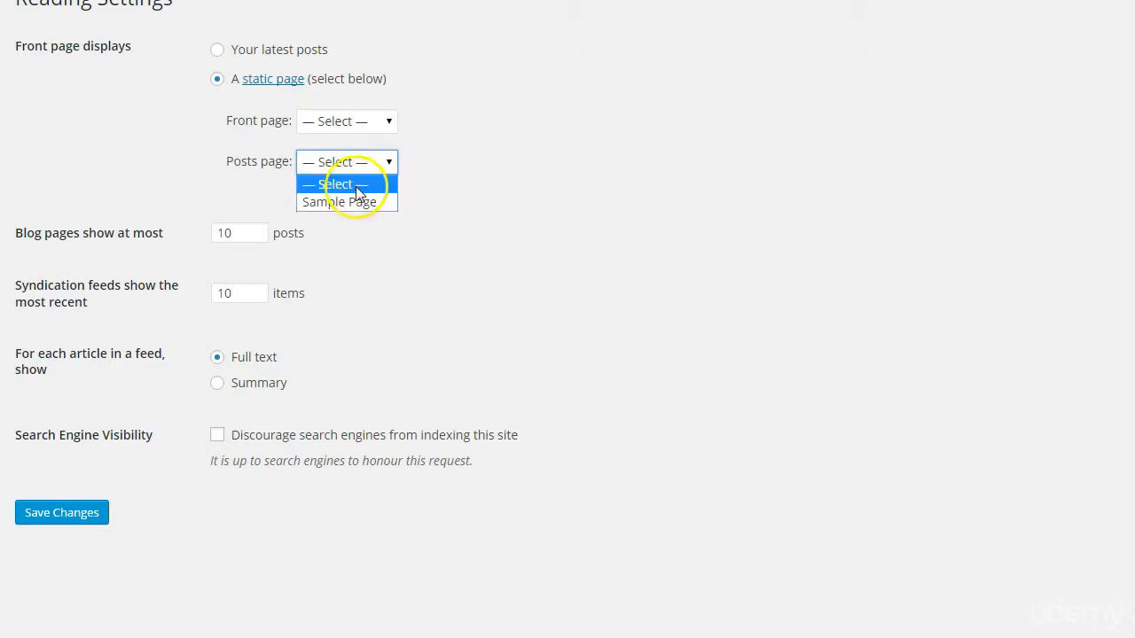
click(471, 179)
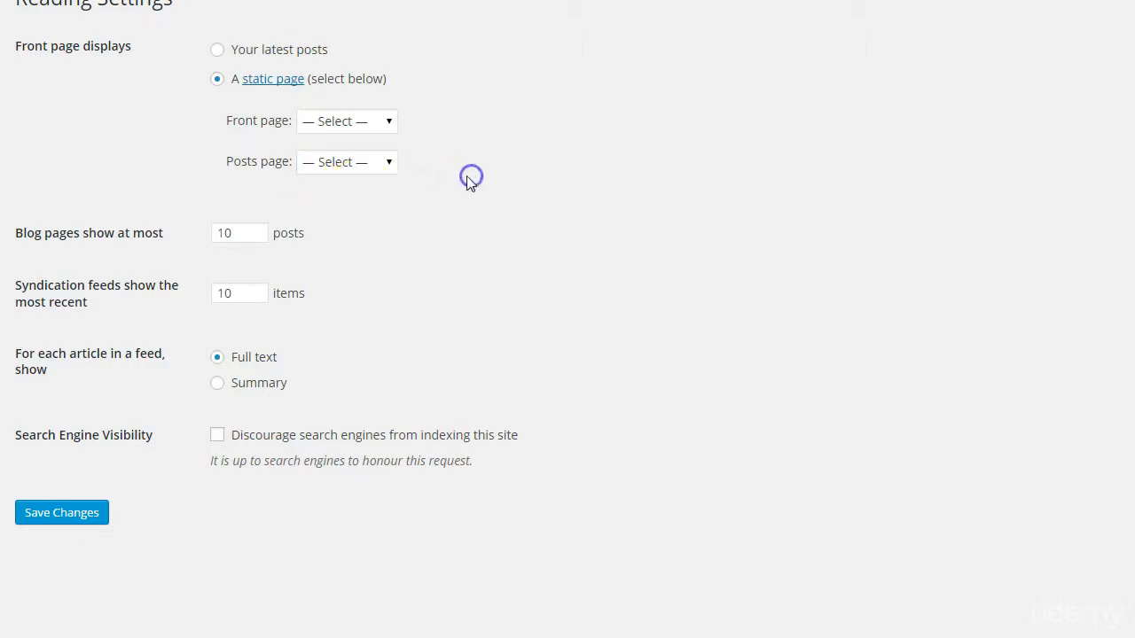
click(217, 51)
click(217, 80)
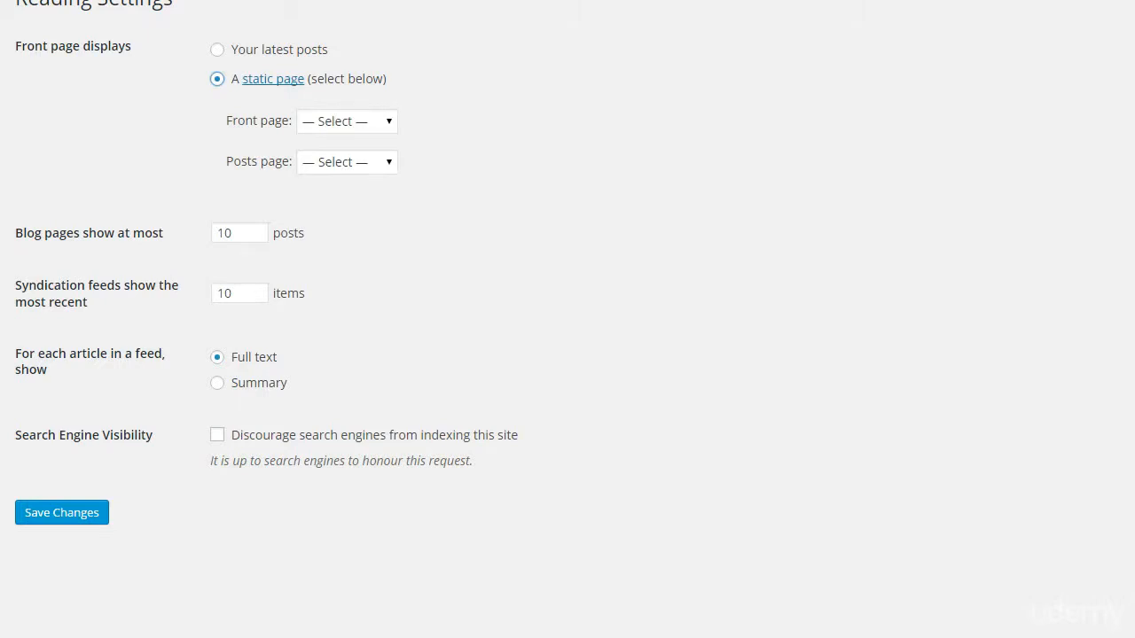
View the pages available as the posts page without selecting one.
mouse_move(44, 104)
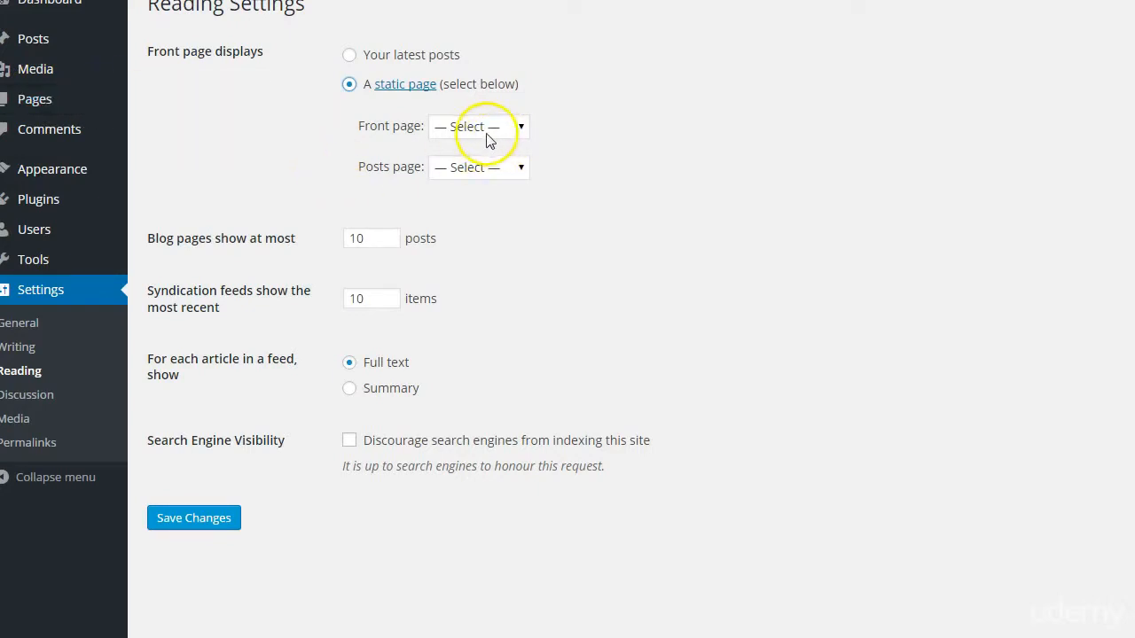
click(452, 168)
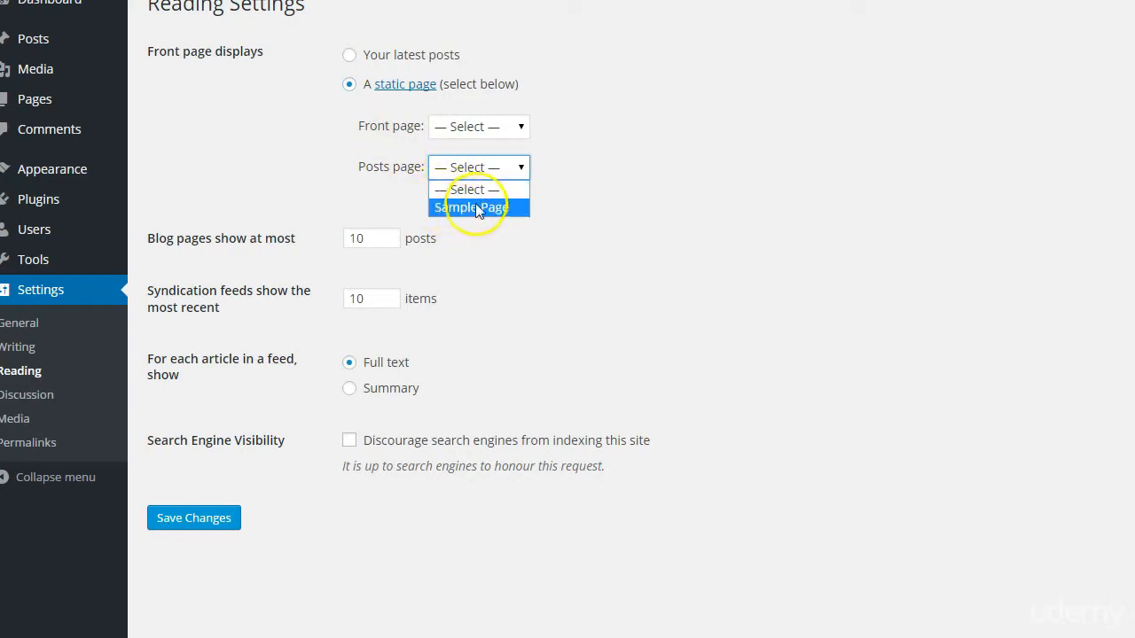
click(619, 201)
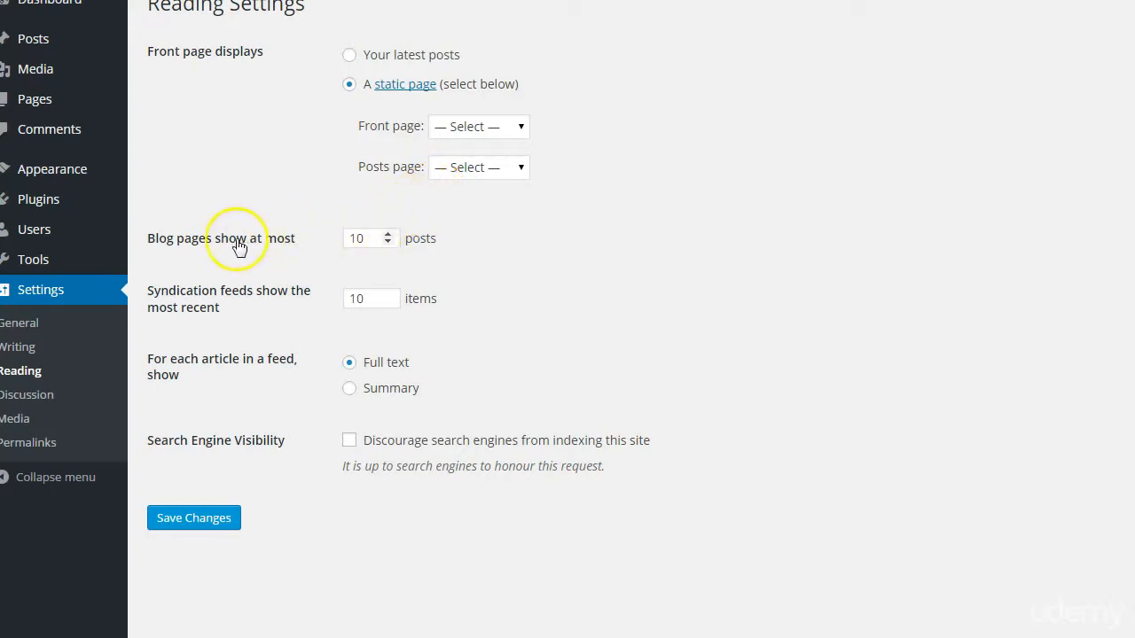
Go through the blog post limit, syndication feed limit and search engine visibility option, and save the Reading settings.
click(376, 237)
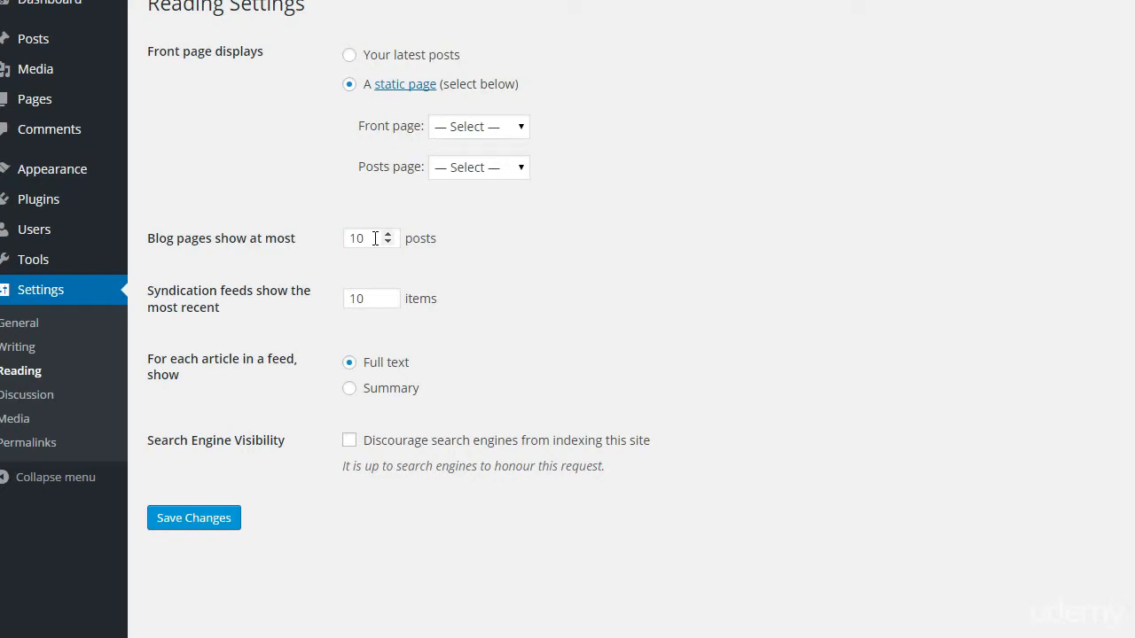
click(354, 294)
click(350, 442)
click(173, 526)
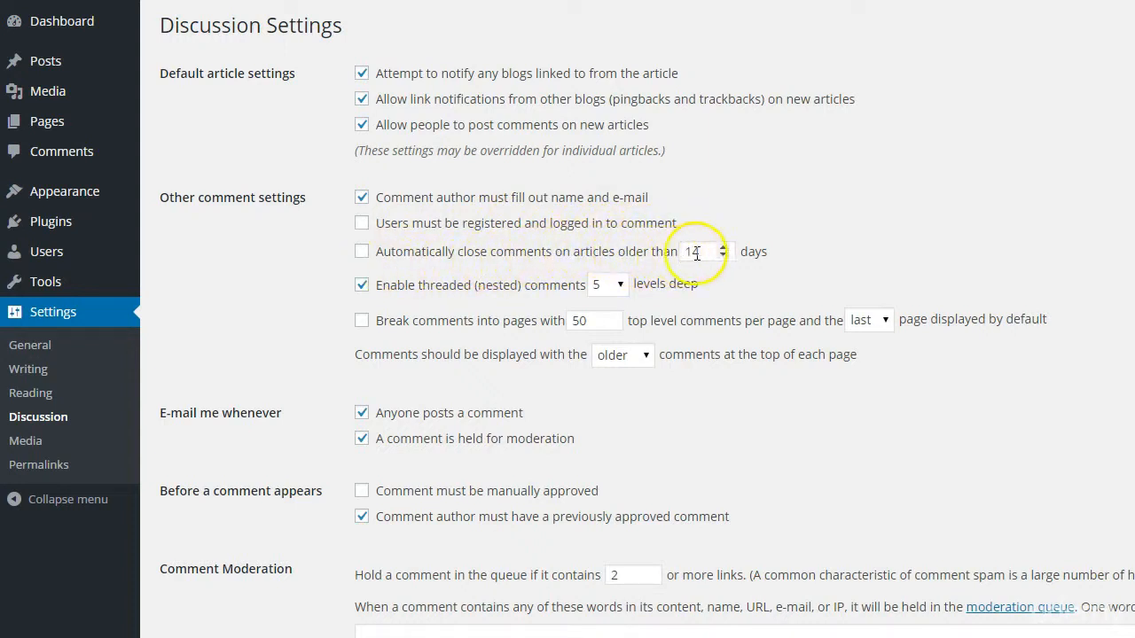
Examine the Discussion settings for automatically closing comments and moderating comments by link count, and open the Media settings.
click(400, 256)
click(720, 255)
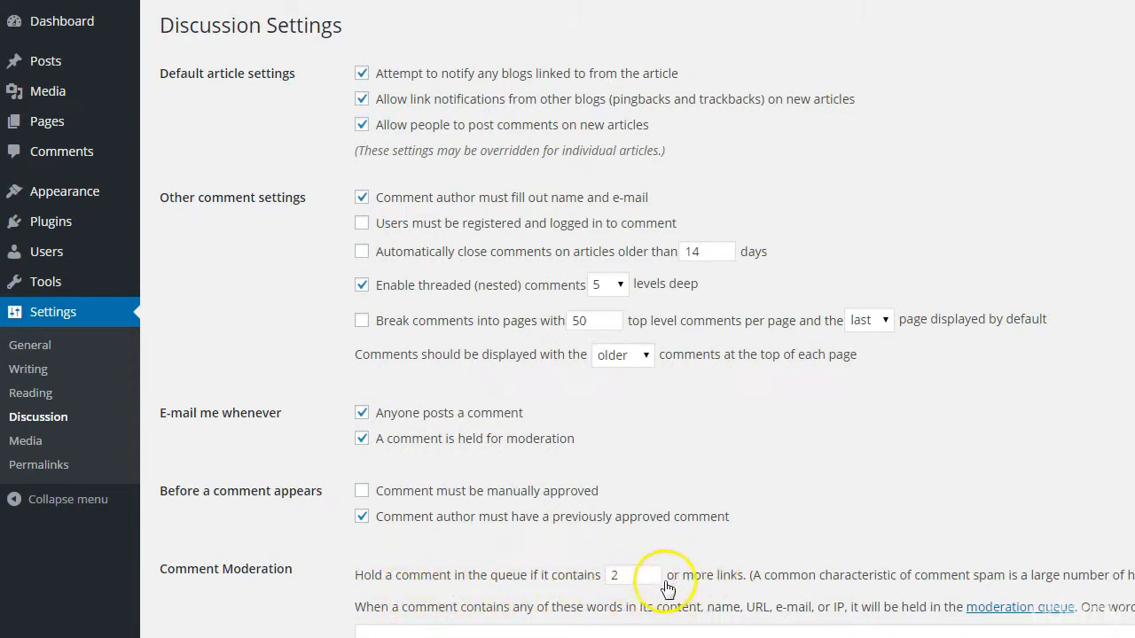
click(552, 590)
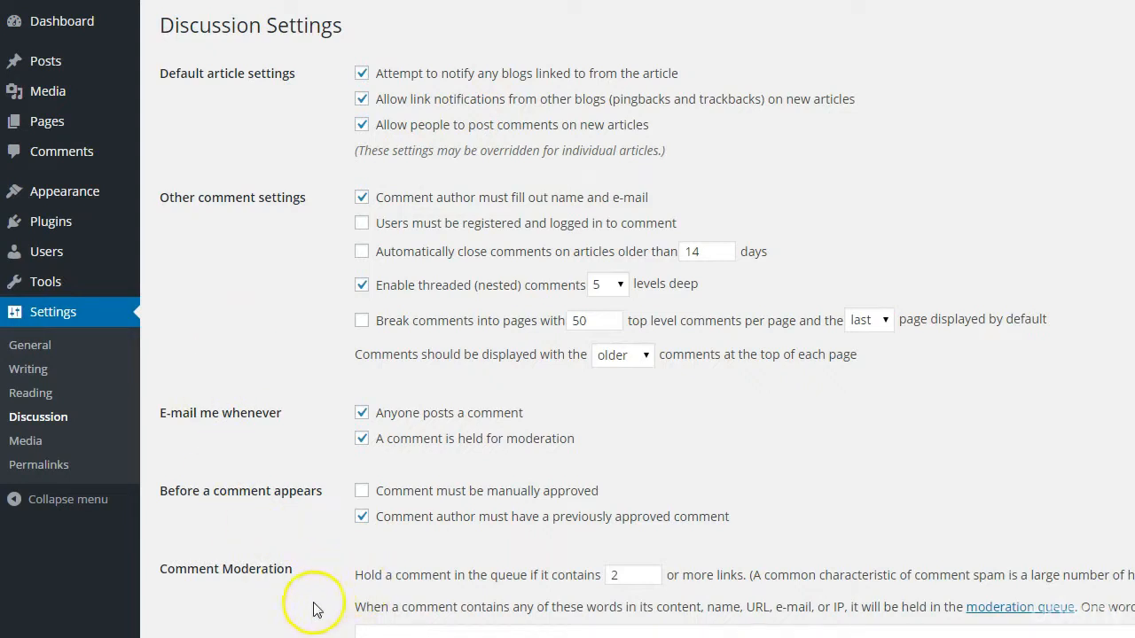
click(25, 442)
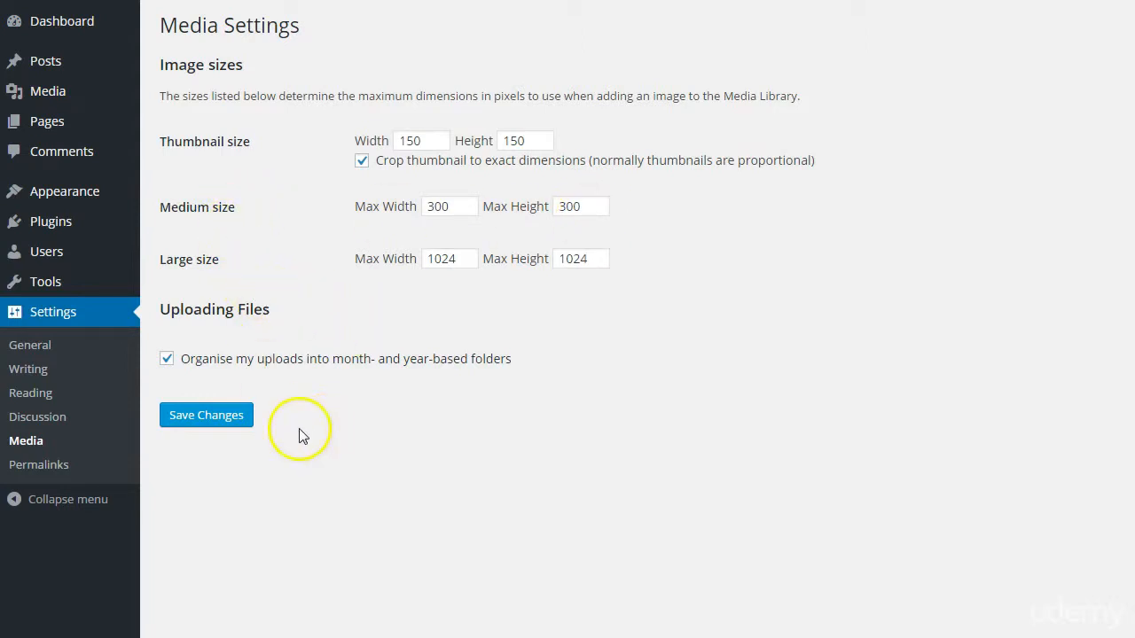
Open the Permalink settings, choose the Post name structure and save the changes.
click(44, 473)
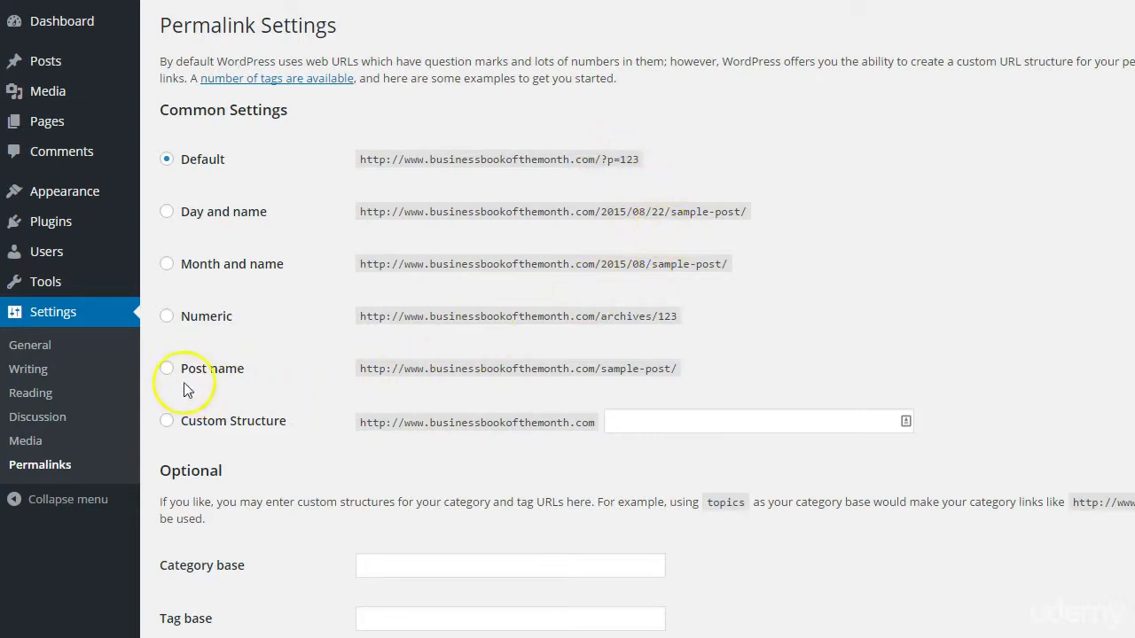
click(164, 370)
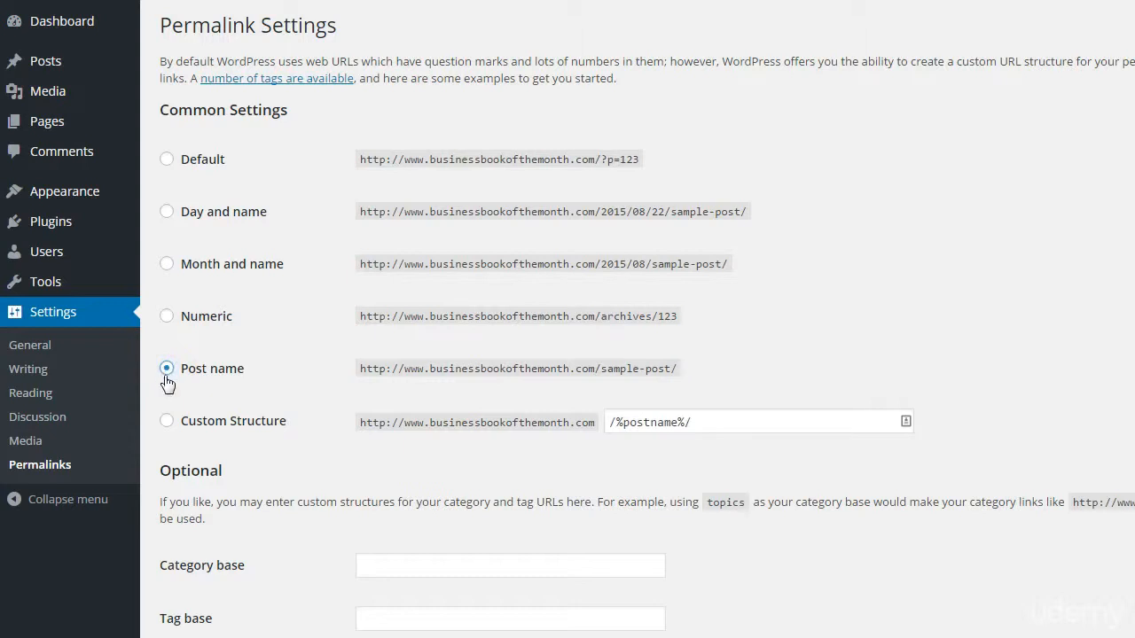
click(207, 373)
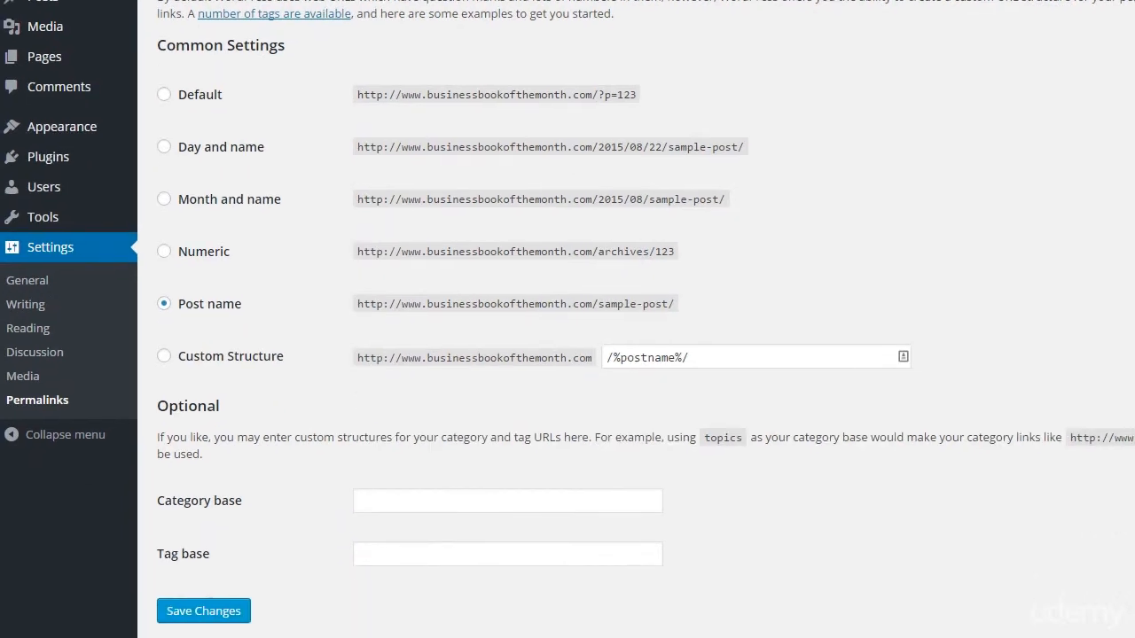
click(208, 613)
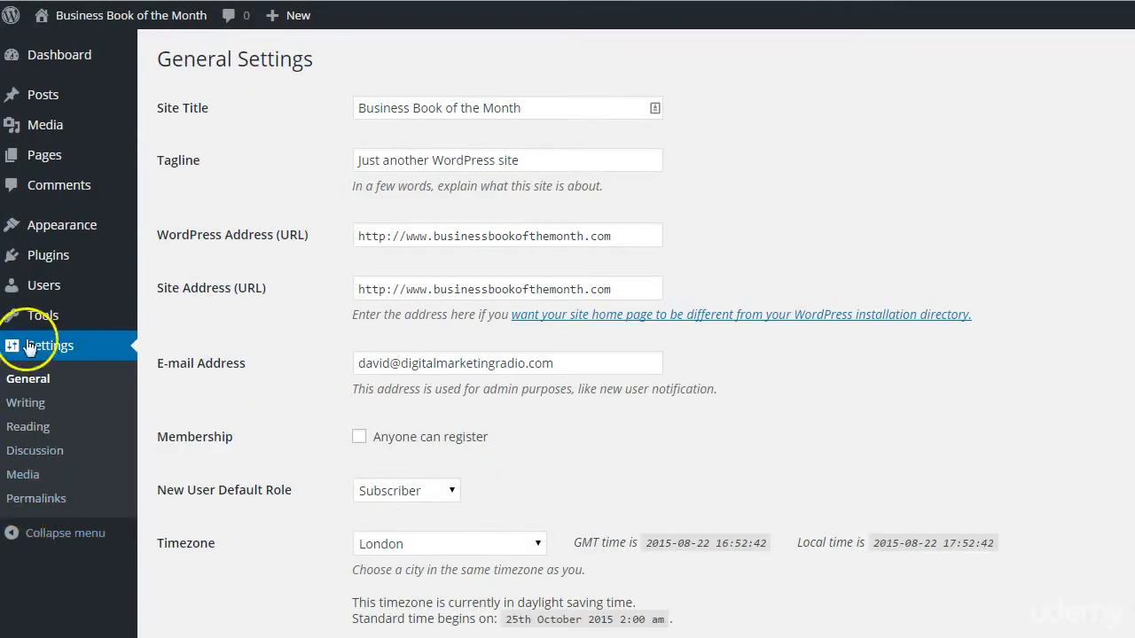
Open the list of users and edit the profile of the administrator account.
click(31, 288)
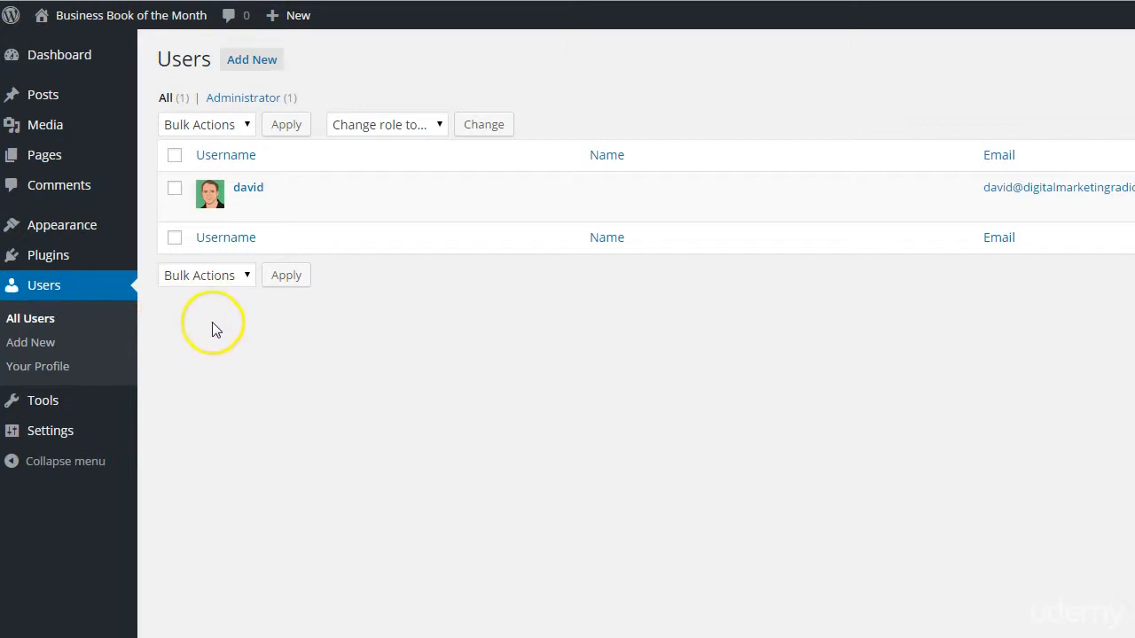
mouse_move(256, 210)
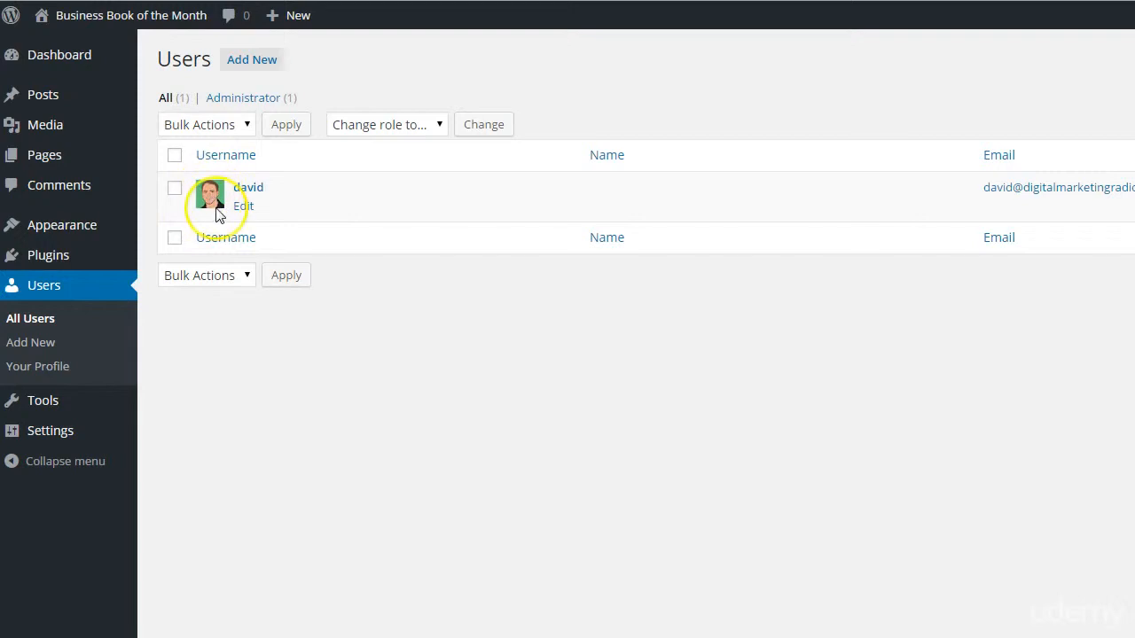
click(247, 187)
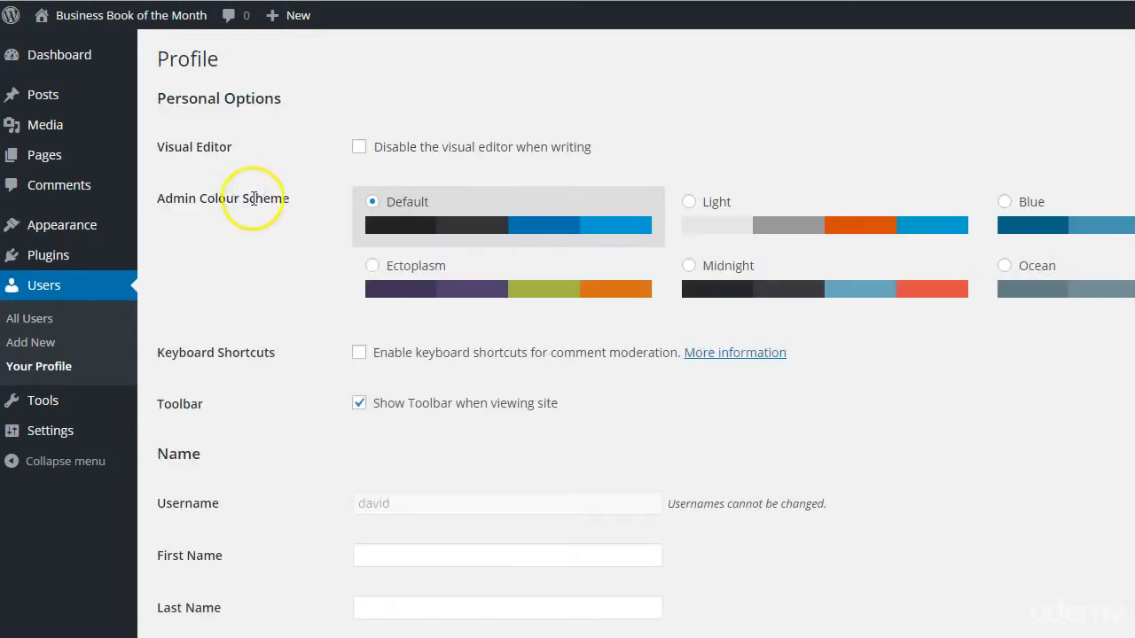
Fill in the administrator's first name and last name in the profile using the browser's autofill suggestion.
scroll(287, 349, down, 2)
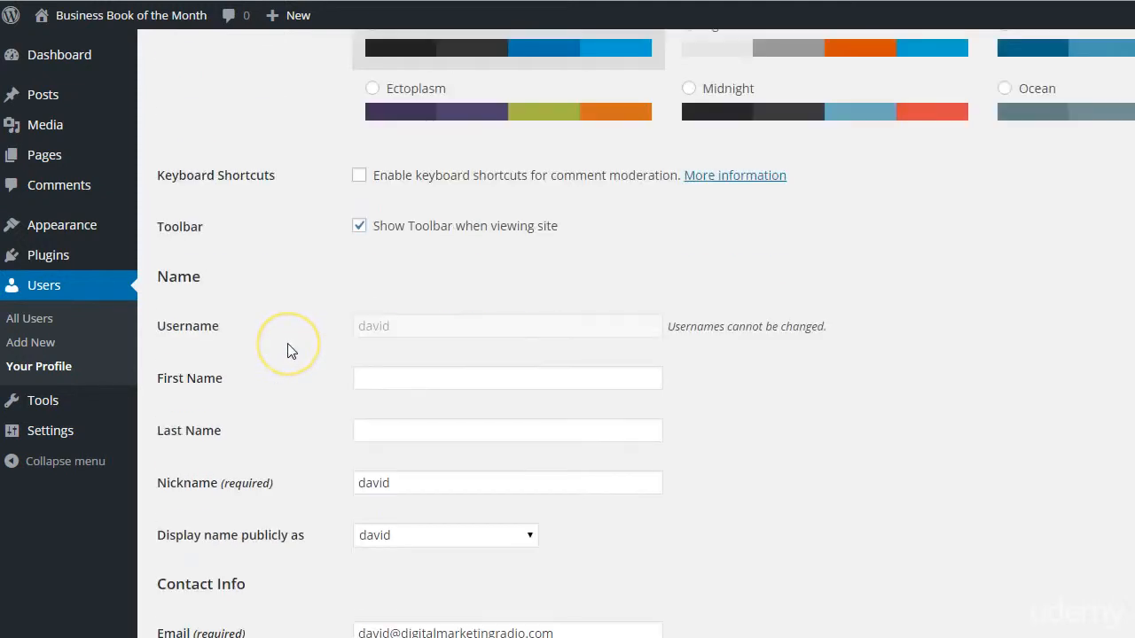
scroll(287, 350, up, 2)
scroll(286, 337, down, 4)
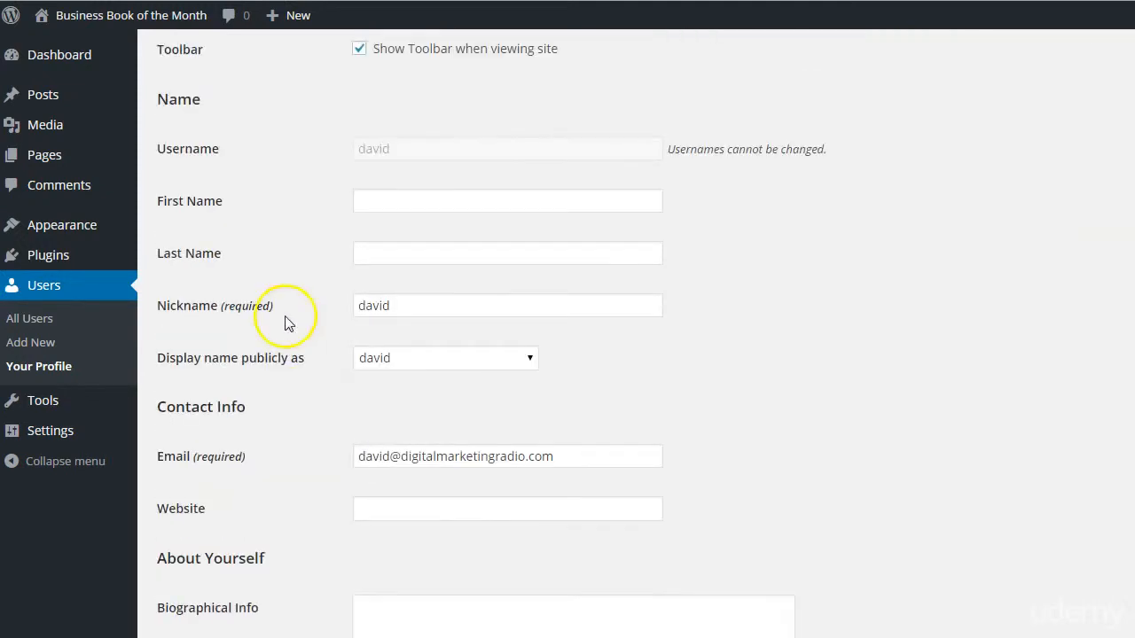
click(386, 197)
click(379, 224)
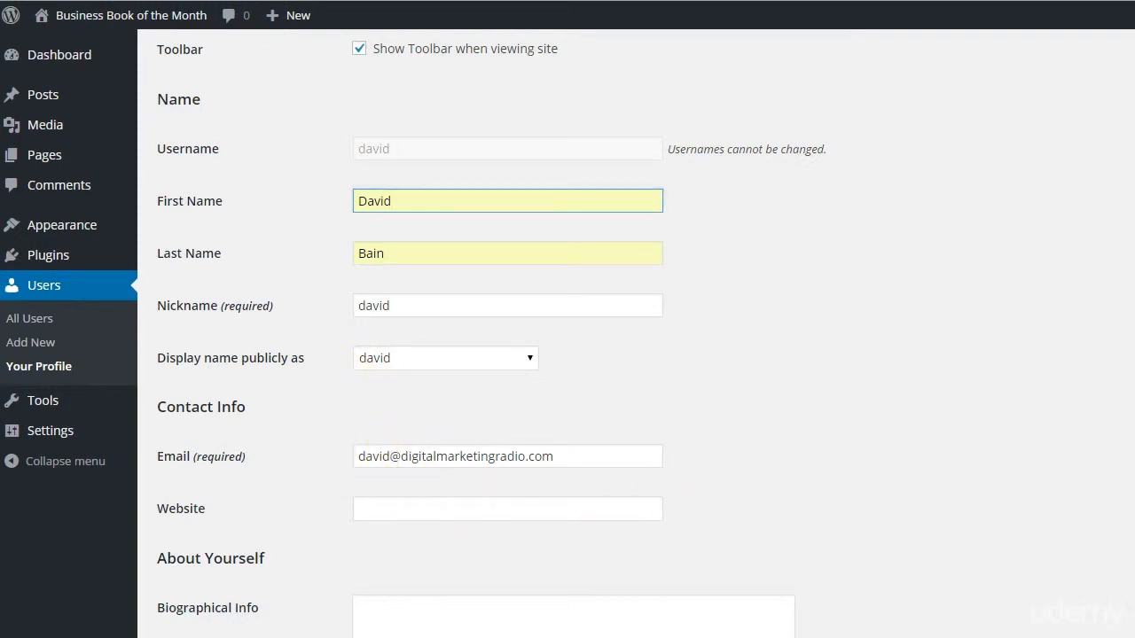
drag(1134, 351, 1065, 288)
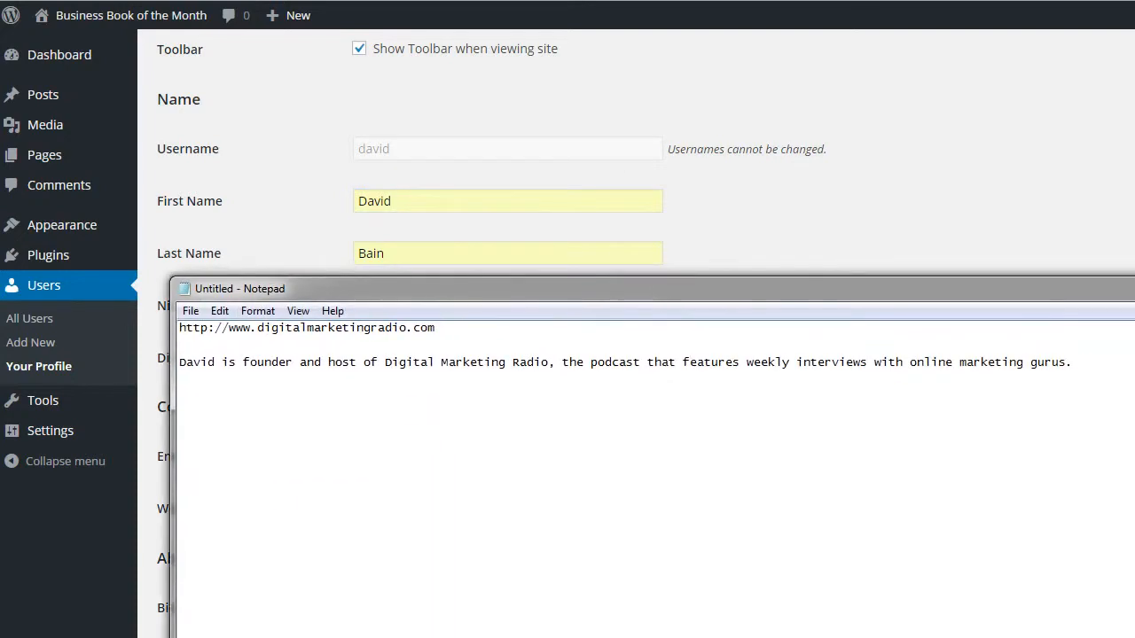
drag(435, 328, 453, 295)
key(ctrl+c)
key(alt+Tab)
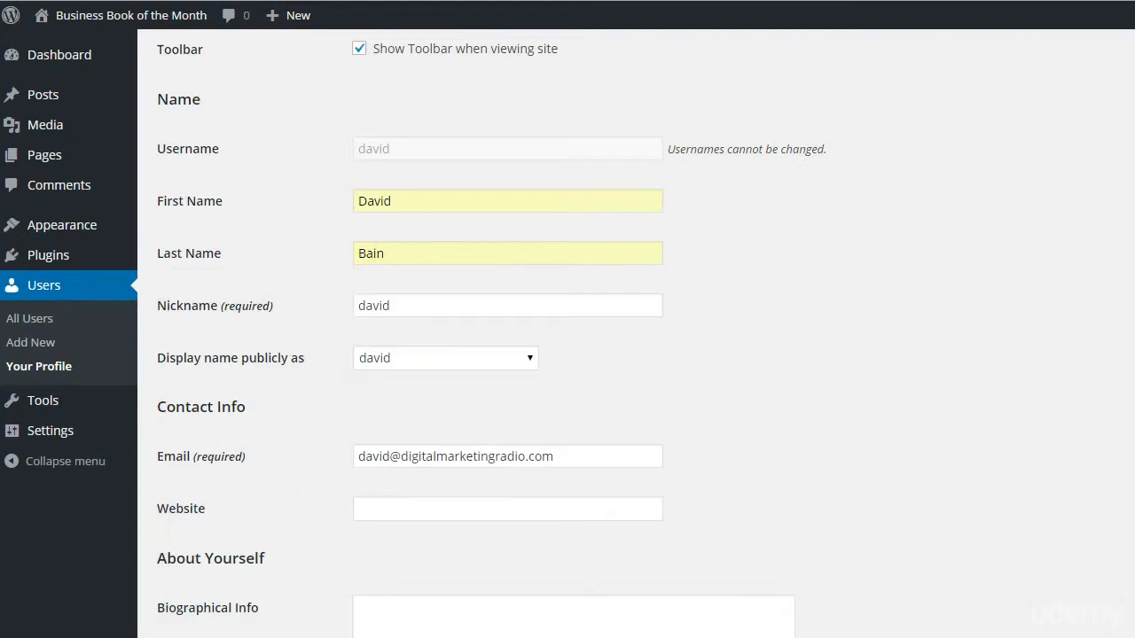
click(403, 510)
key(ctrl+v)
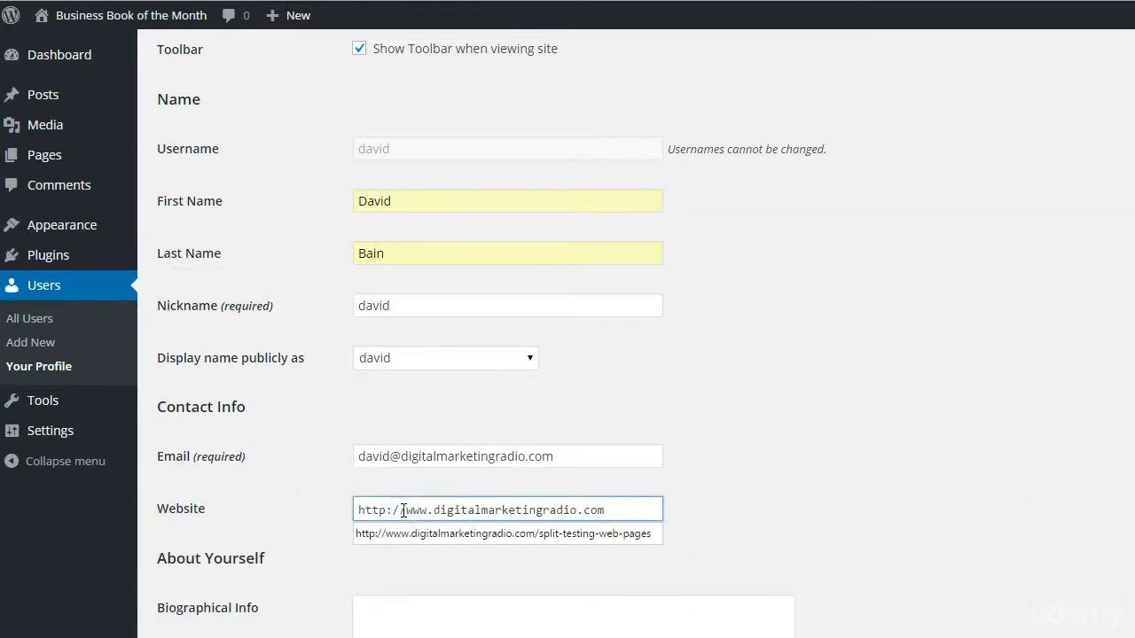
click(540, 583)
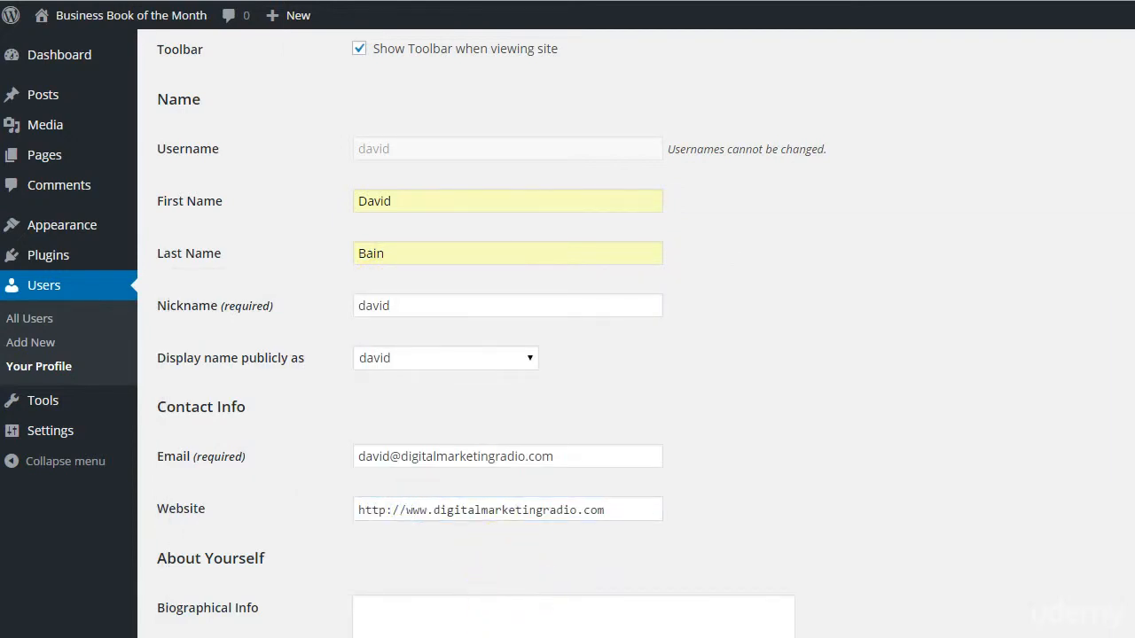
Copy the Digital Marketing Radio podcast biography from Notepad into Biographical Info and remove the blank line above it.
key(alt+Tab)
drag(704, 245, 567, 219)
drag(1011, 294, 86, 288)
key(ctrl+c)
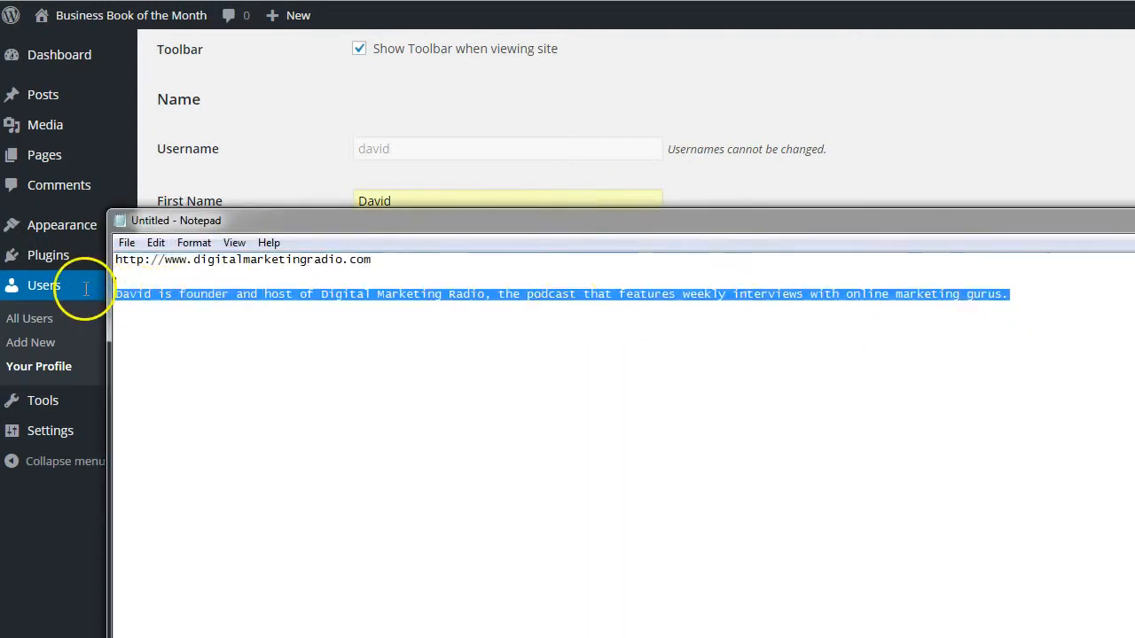
click(1014, 159)
click(463, 607)
key(ctrl+v)
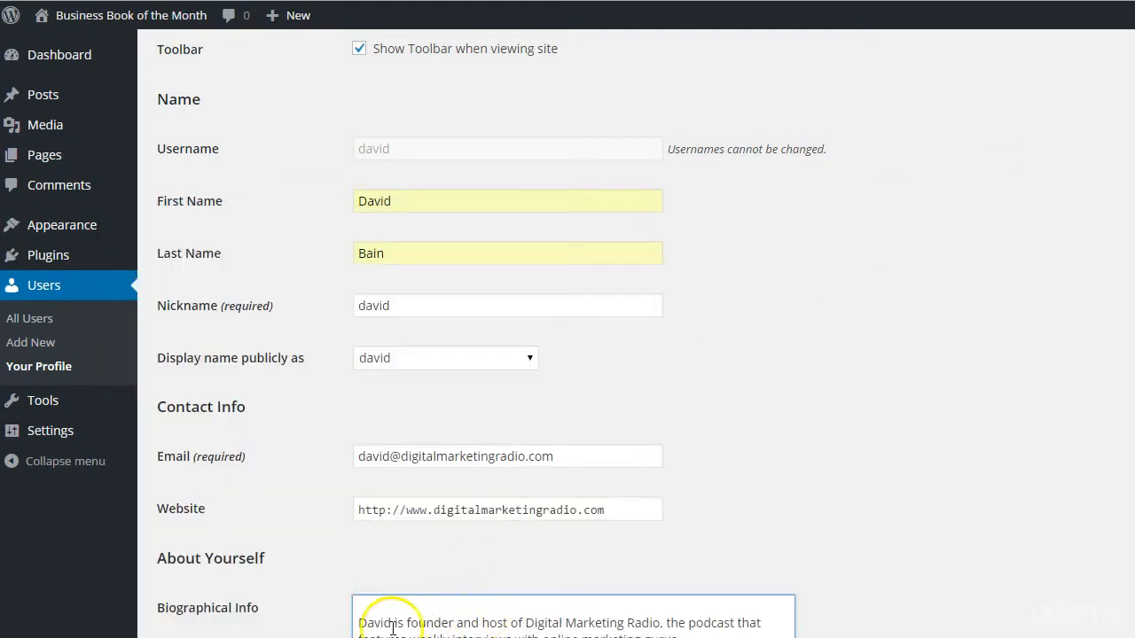
click(356, 622)
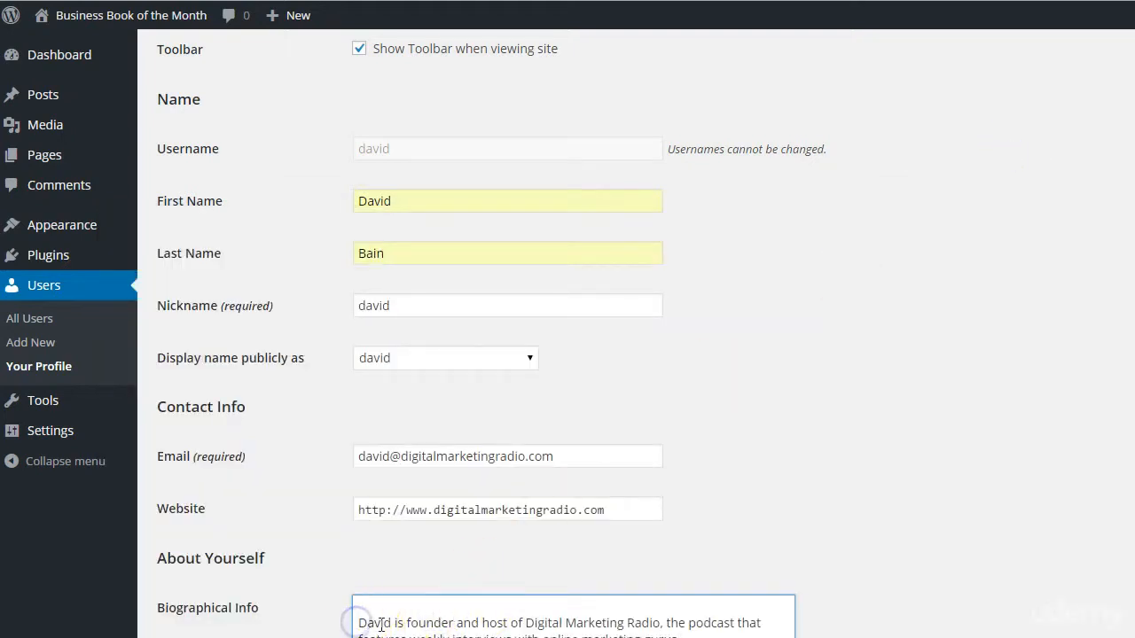
key(BackSpace)
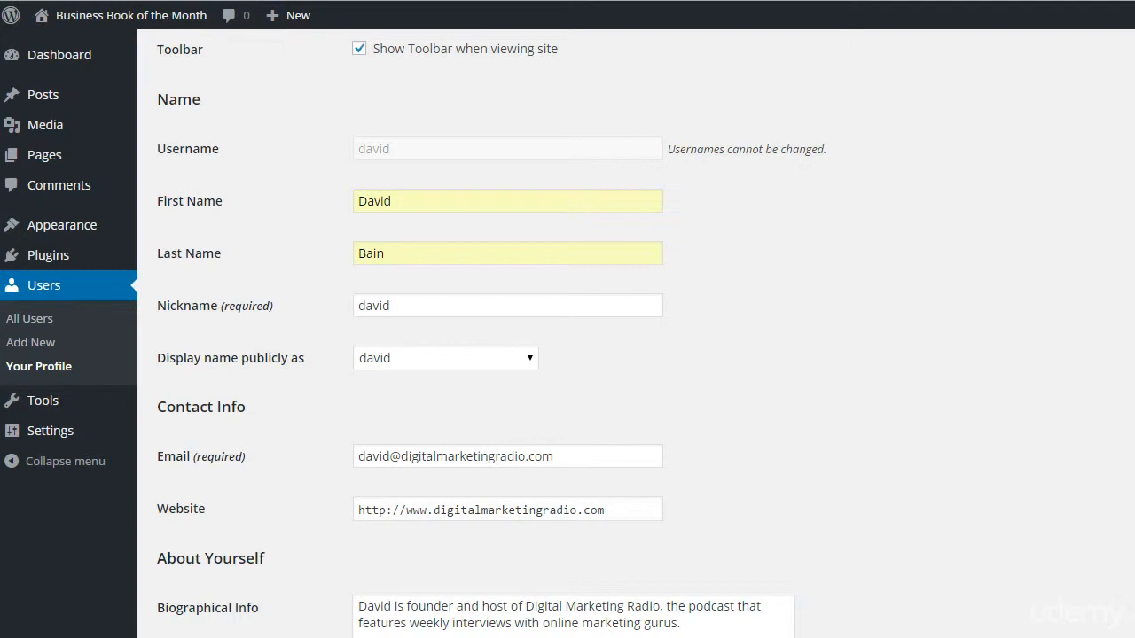
Review the profile from the personal options down to the biography and account management section.
scroll(636, 355, down, 1)
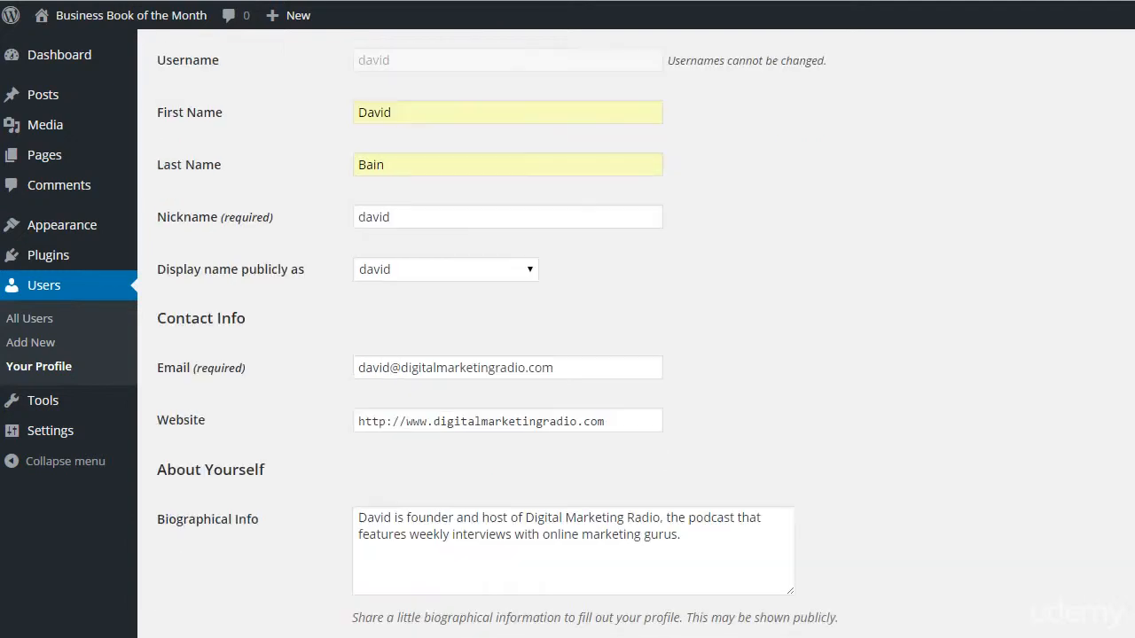
scroll(676, 606, down, 1)
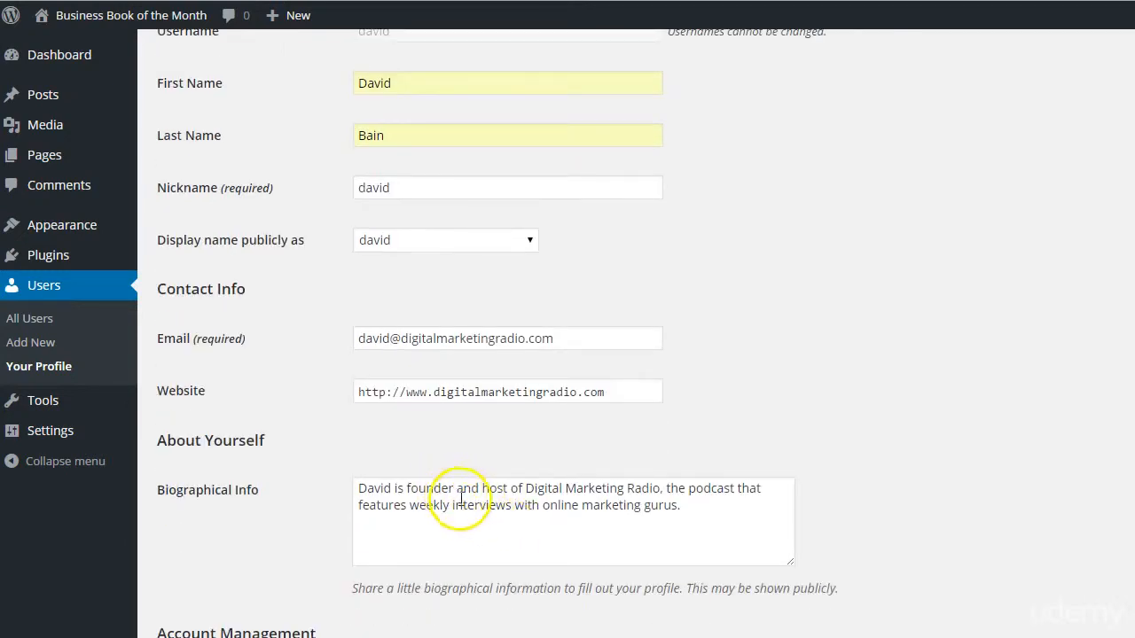
scroll(545, 567, up, 5)
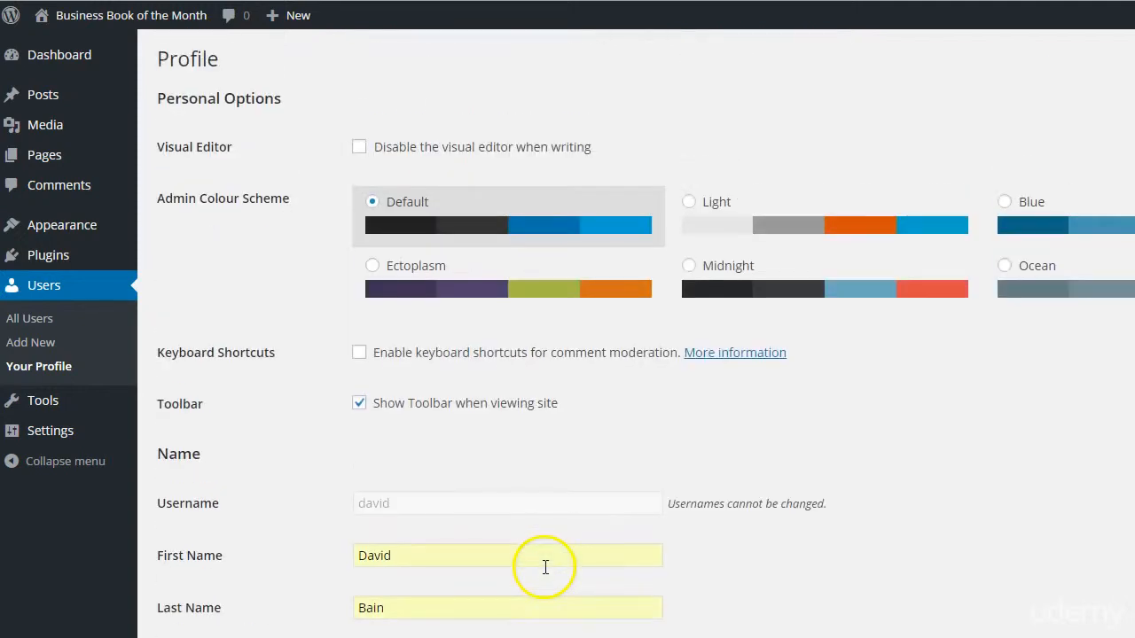
scroll(545, 567, down, 5)
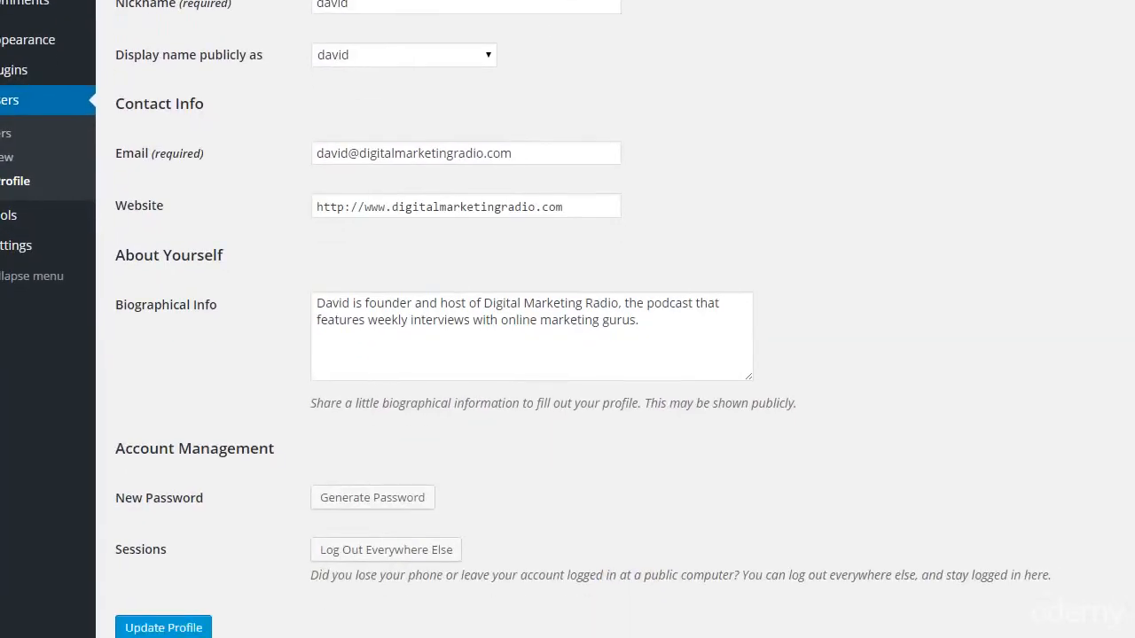
Save the updated profile and open the file upload area of the Media Library.
click(165, 621)
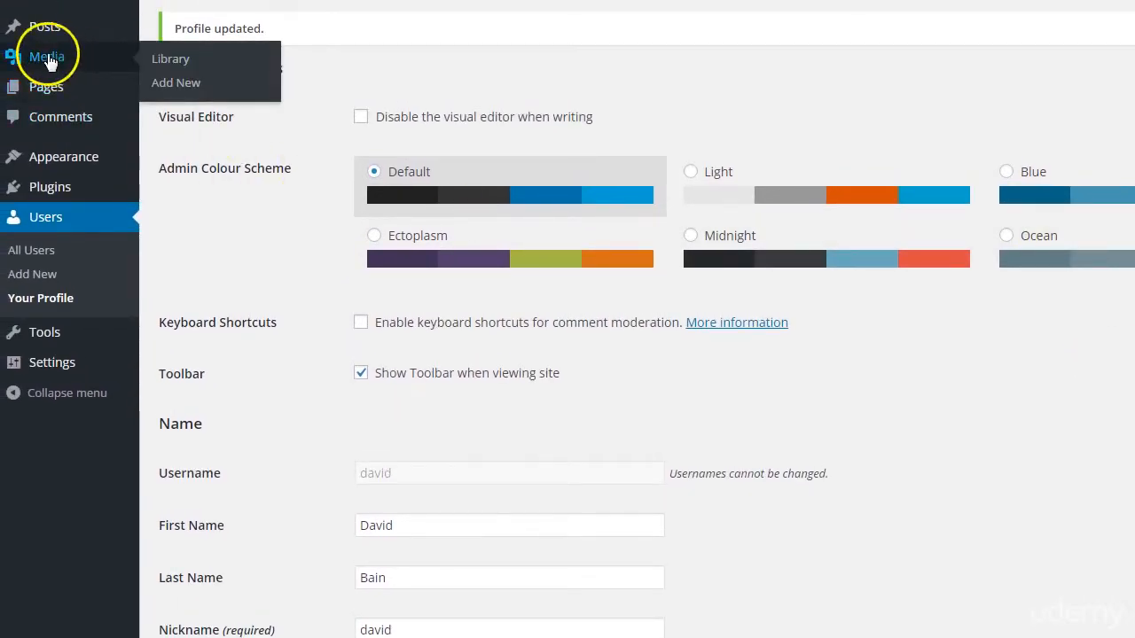
click(47, 56)
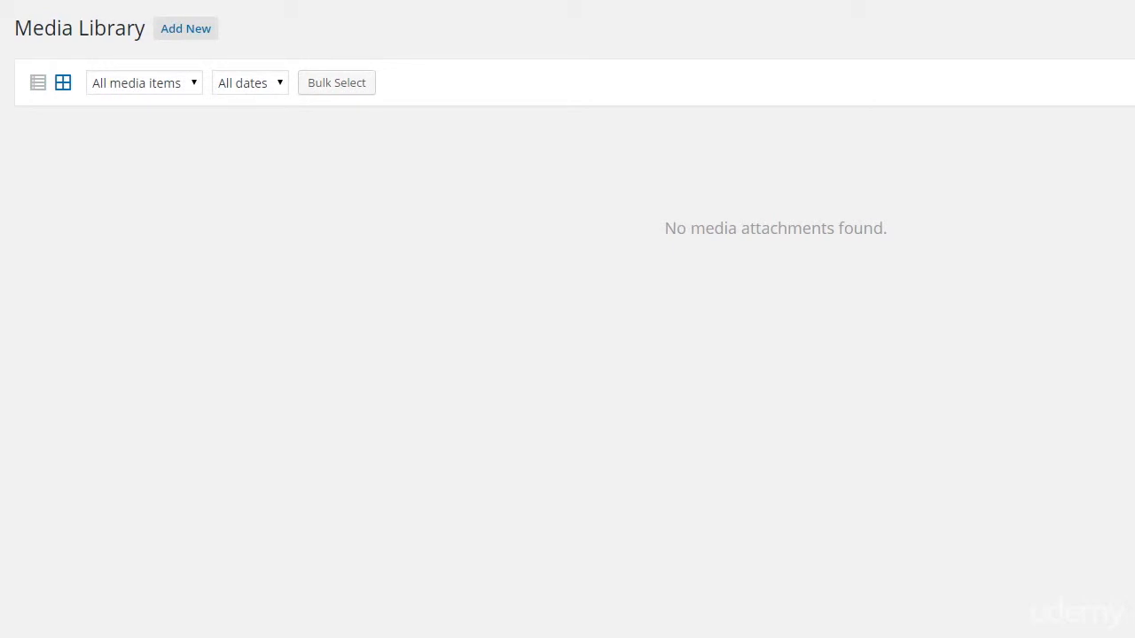
click(186, 32)
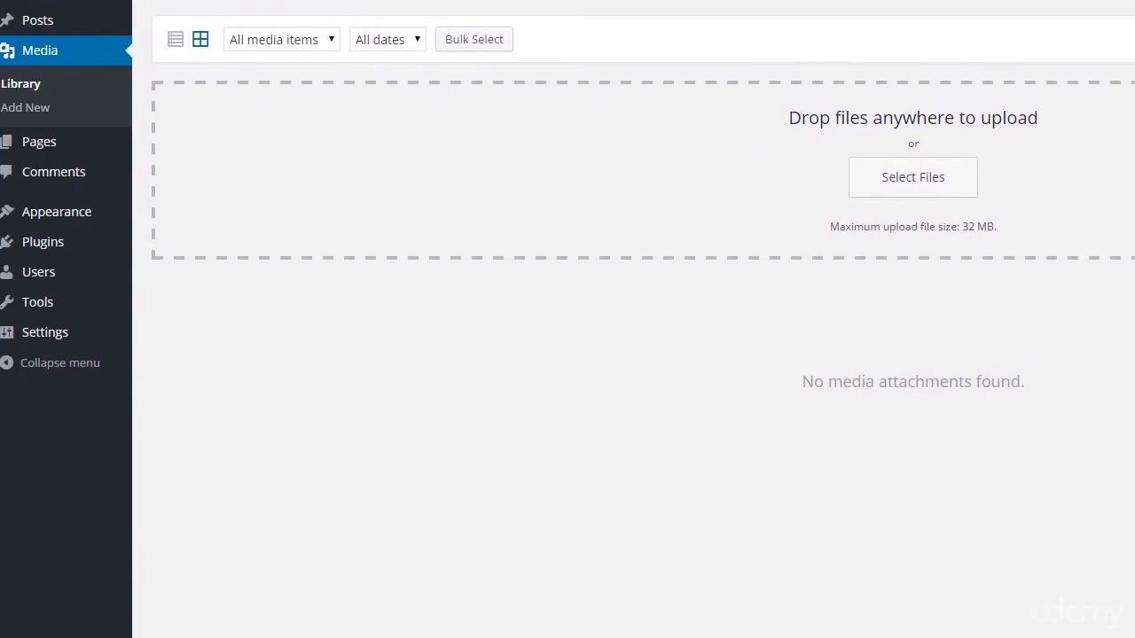
Open the site's Comments list and the reply editor for the Mr WordPress comment on the Hello world! post.
click(66, 171)
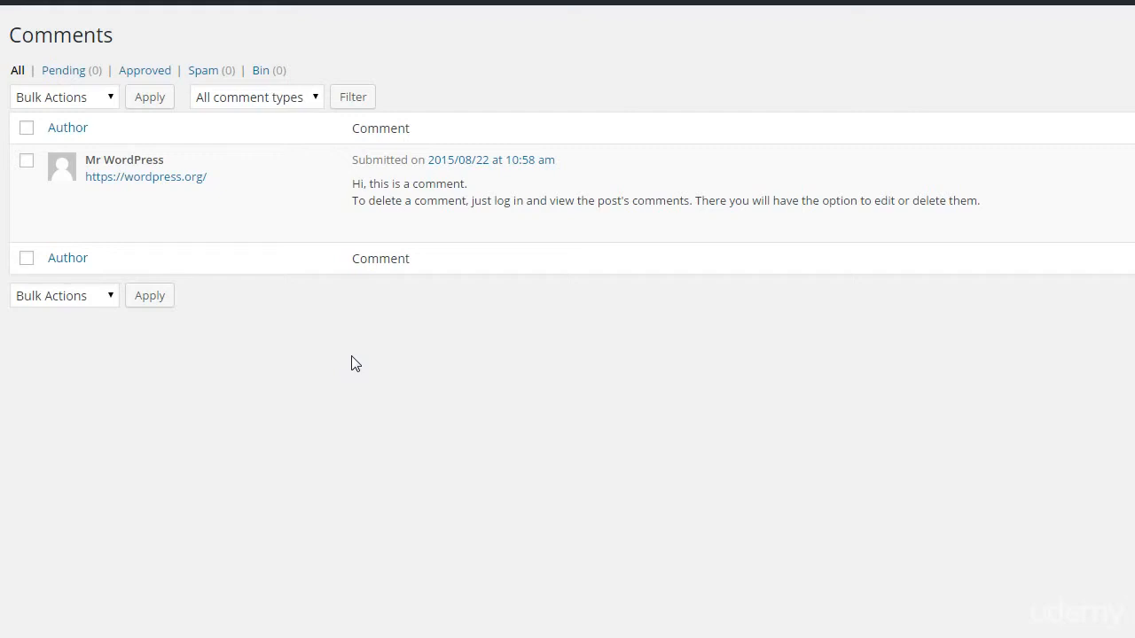
click(346, 409)
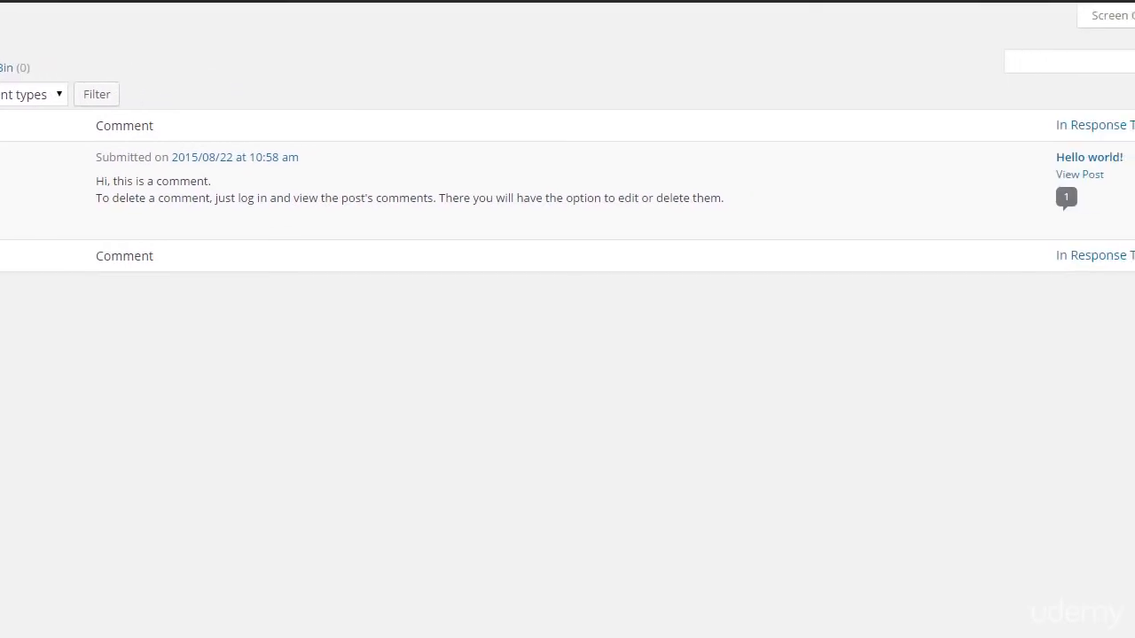
mouse_move(1096, 166)
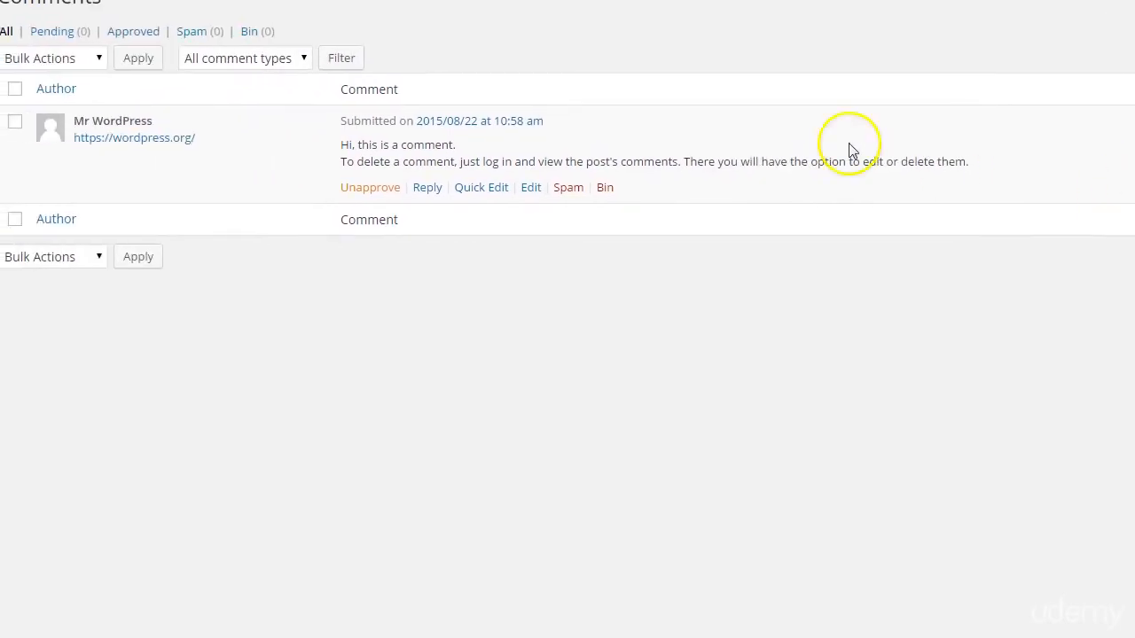
click(428, 190)
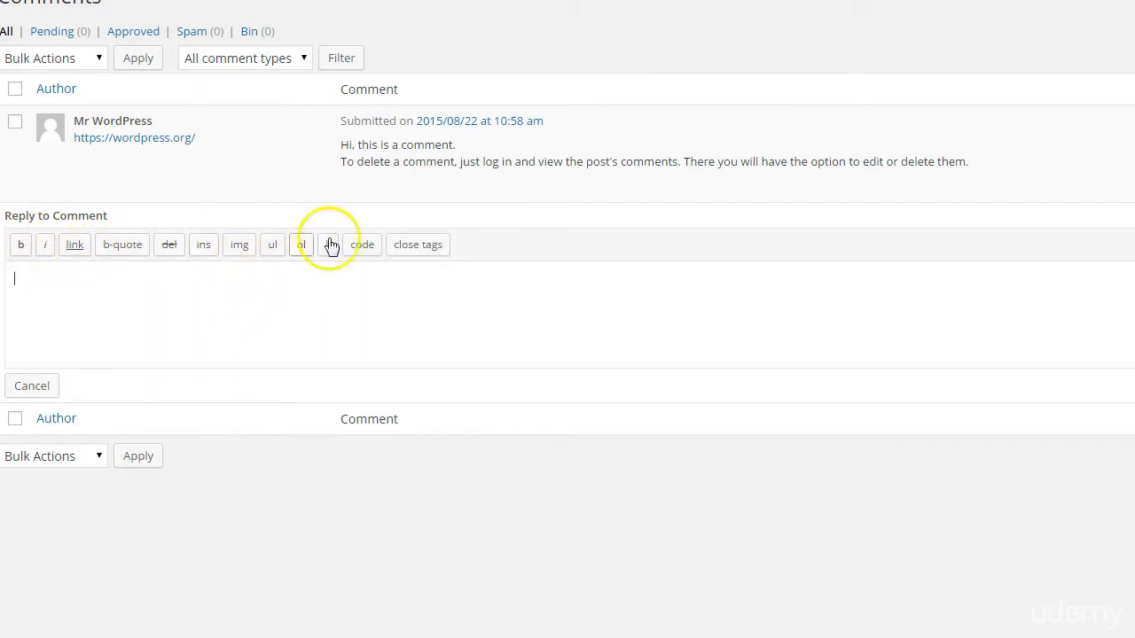
mouse_move(362, 154)
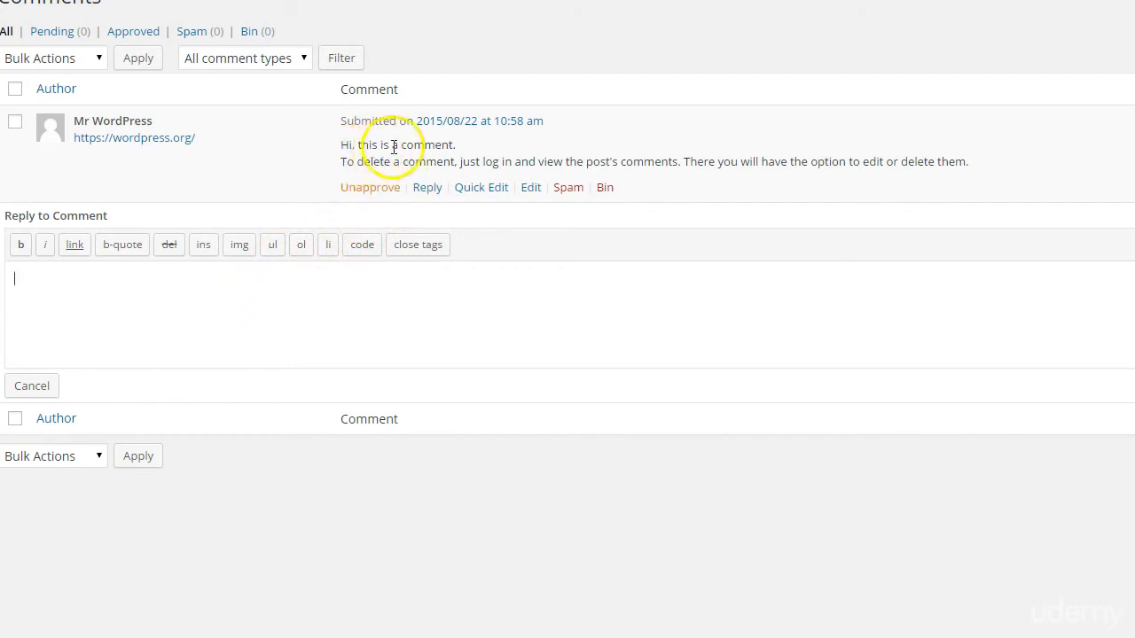